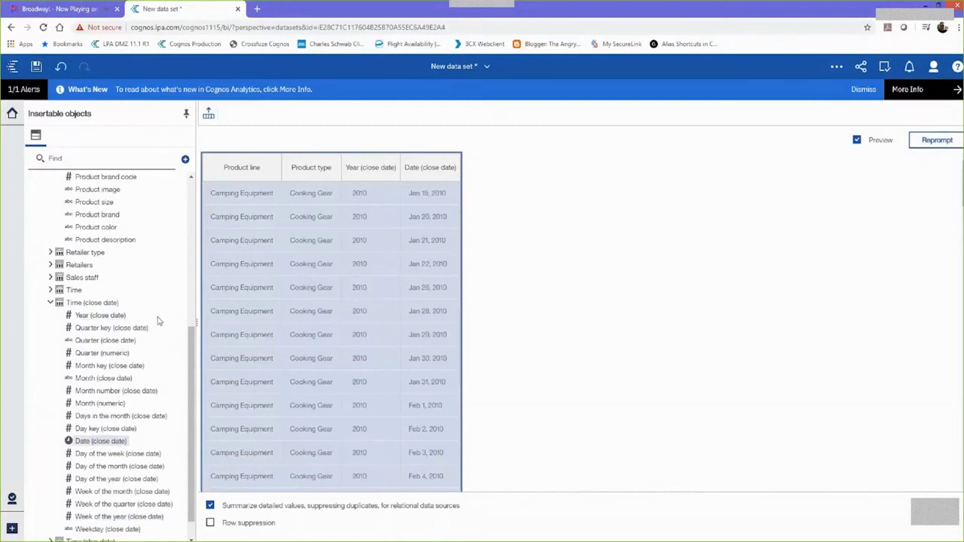
- Add Quantity and Revenue from the Sales items of Sales (query) to the data set, placing Revenue before Quantity
{"action": "scroll", "coordinate": [158, 321], "scroll_direction": "up", "scroll_amount": 5}
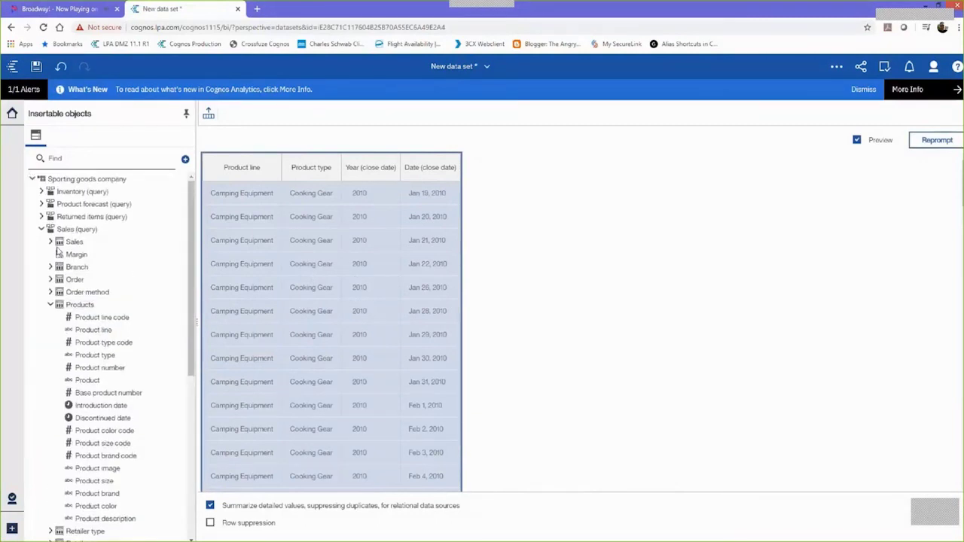
{"action": "double_click", "coordinate": [74, 239]}
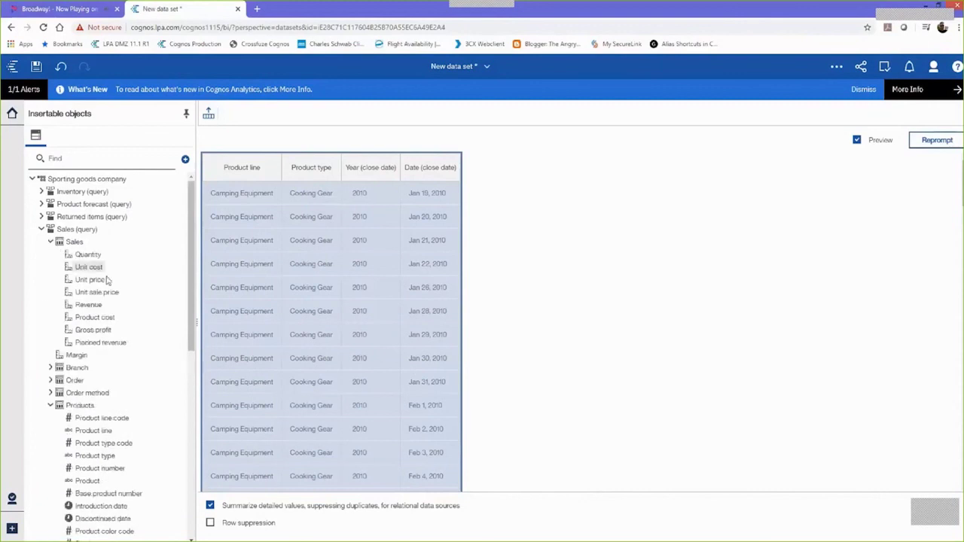
{"action": "left_click_drag", "start_coordinate": [88, 302], "coordinate": [432, 236]}
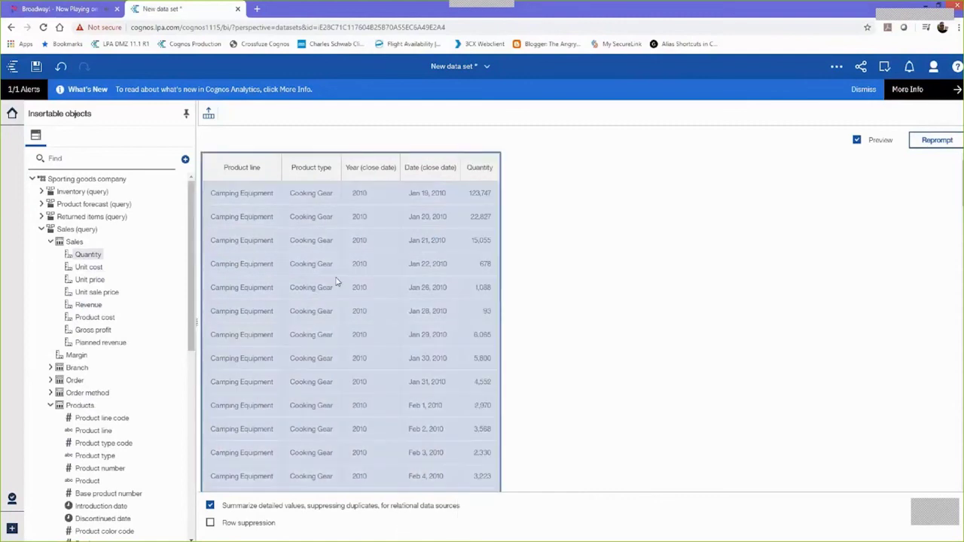
{"action": "left_click_drag", "start_coordinate": [89, 304], "coordinate": [449, 226]}
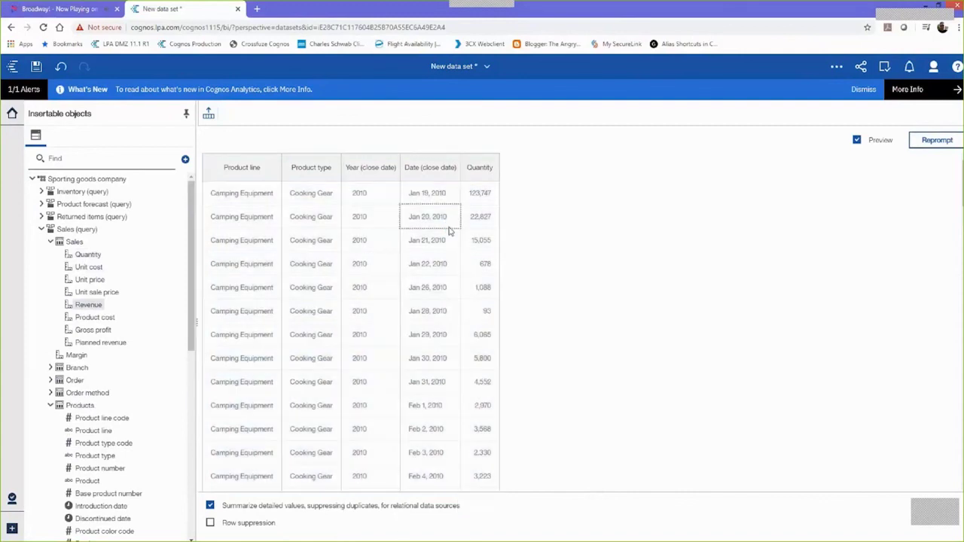
- Filter Year (close date) with a custom range that keeps values greater than or equal to 2012
{"action": "left_click", "coordinate": [372, 169]}
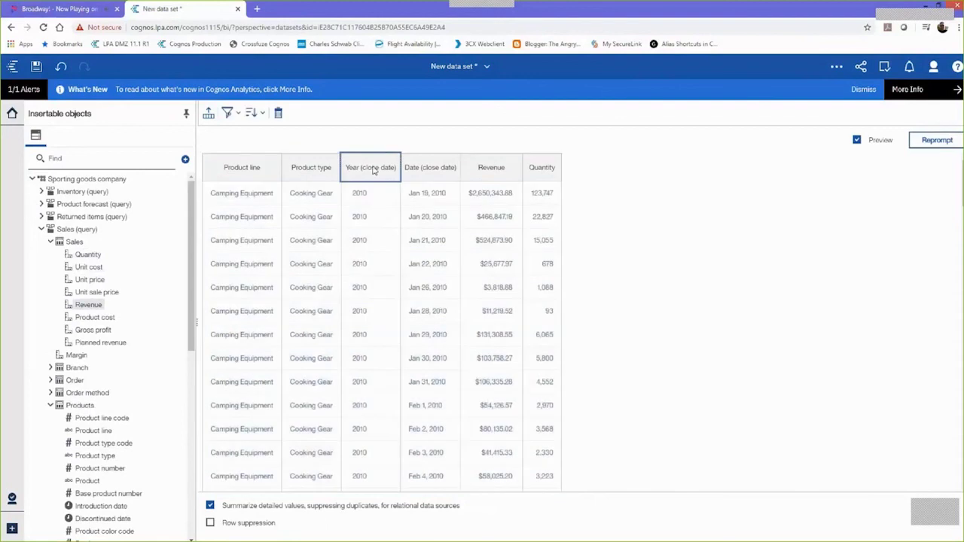
{"action": "left_click", "coordinate": [228, 113]}
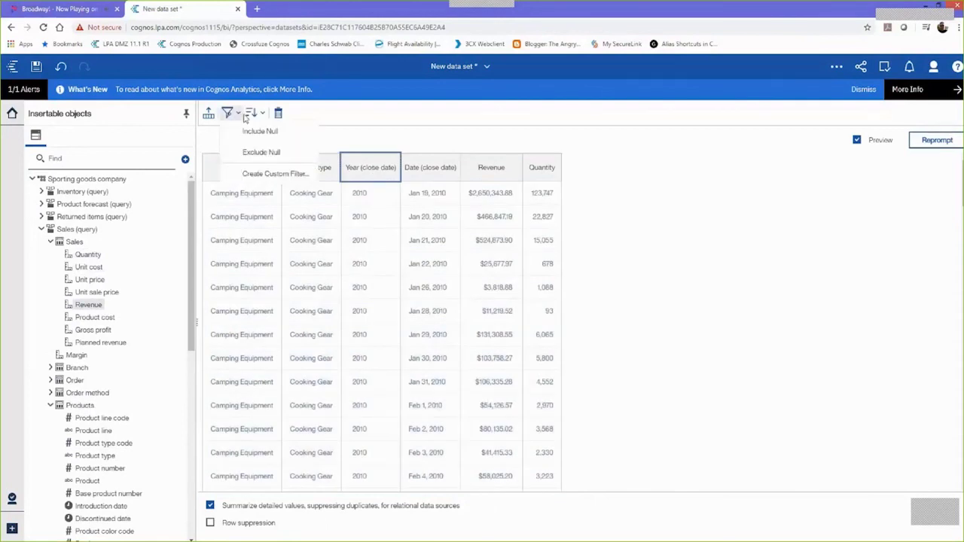
{"action": "left_click", "coordinate": [256, 174]}
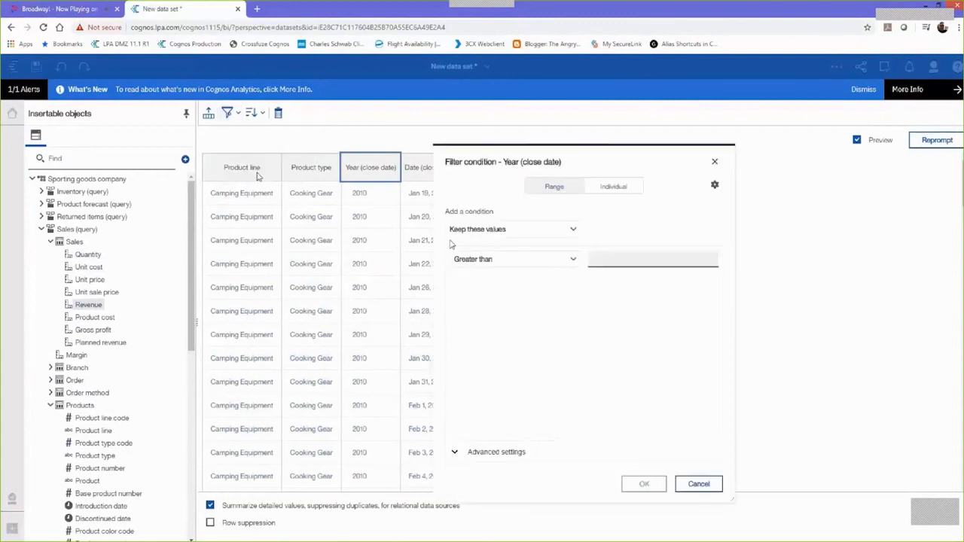
{"action": "left_click", "coordinate": [568, 262]}
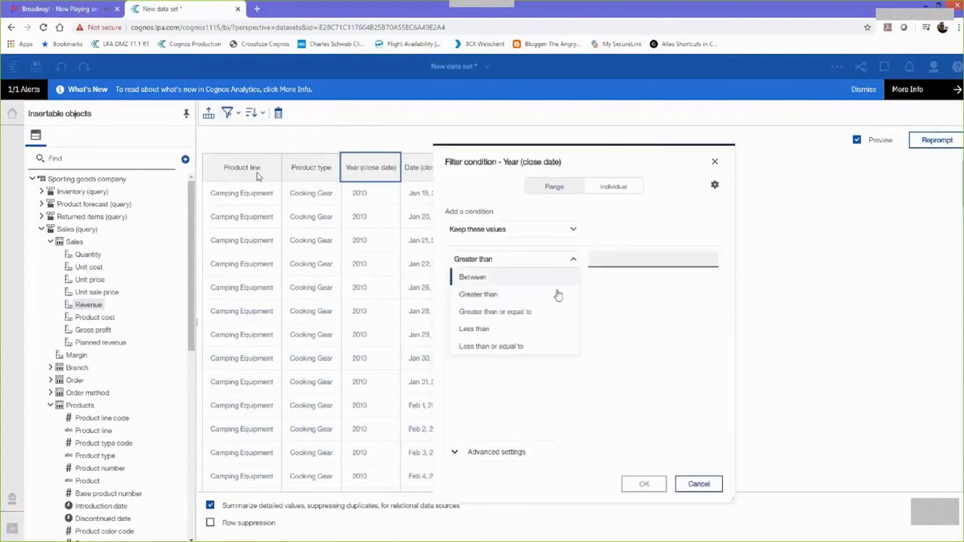
{"action": "left_click", "coordinate": [551, 311]}
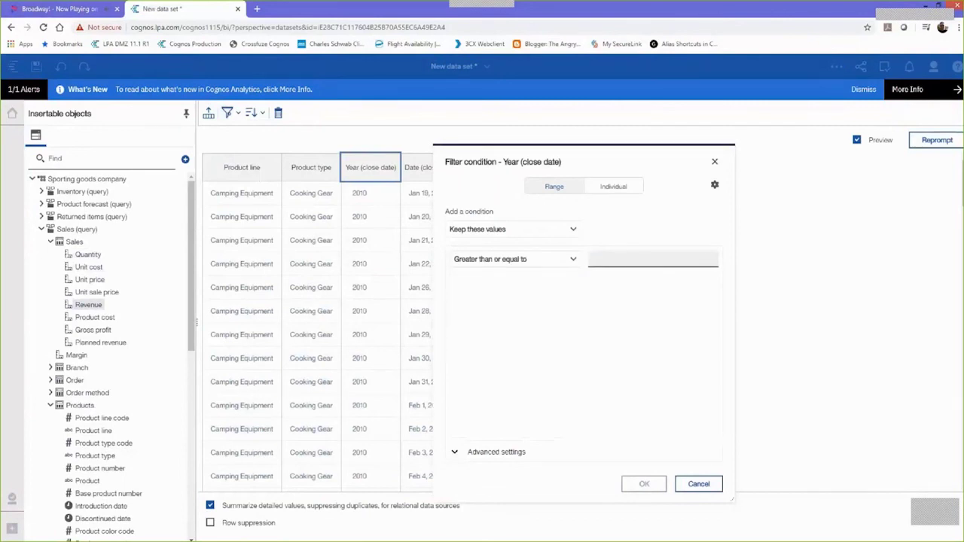
{"action": "left_click", "coordinate": [614, 187]}
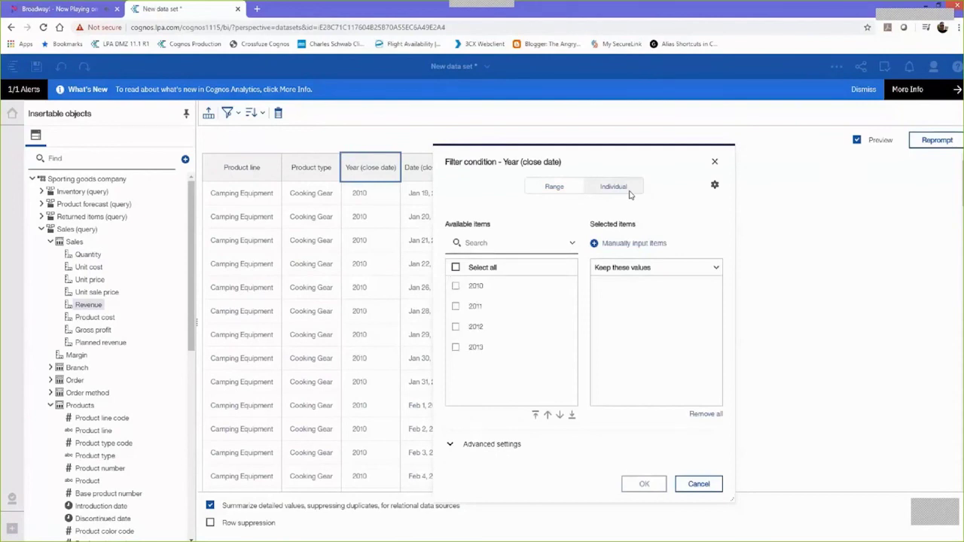
{"action": "left_click", "coordinate": [557, 187]}
{"action": "left_click", "coordinate": [621, 258]}
{"action": "type", "text": "2012"}
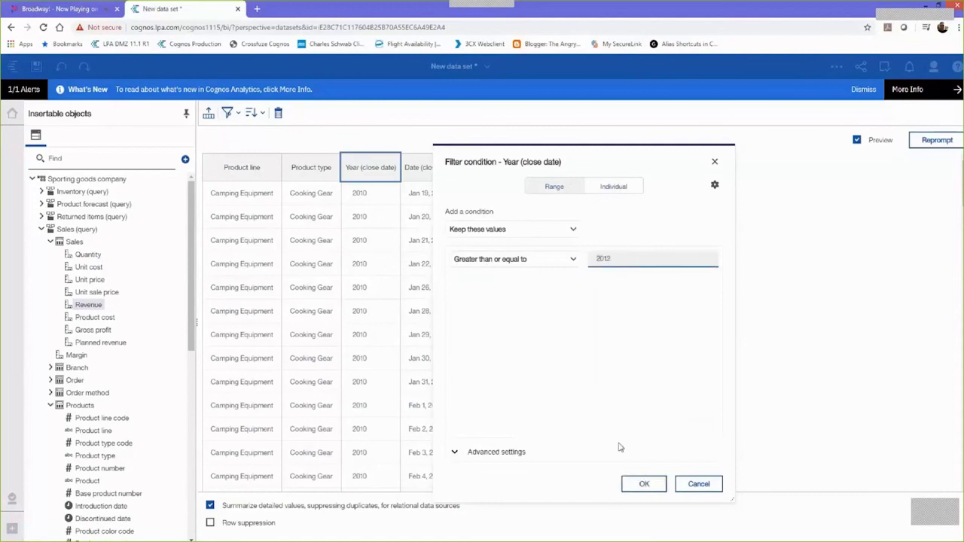
{"action": "left_click", "coordinate": [634, 485]}
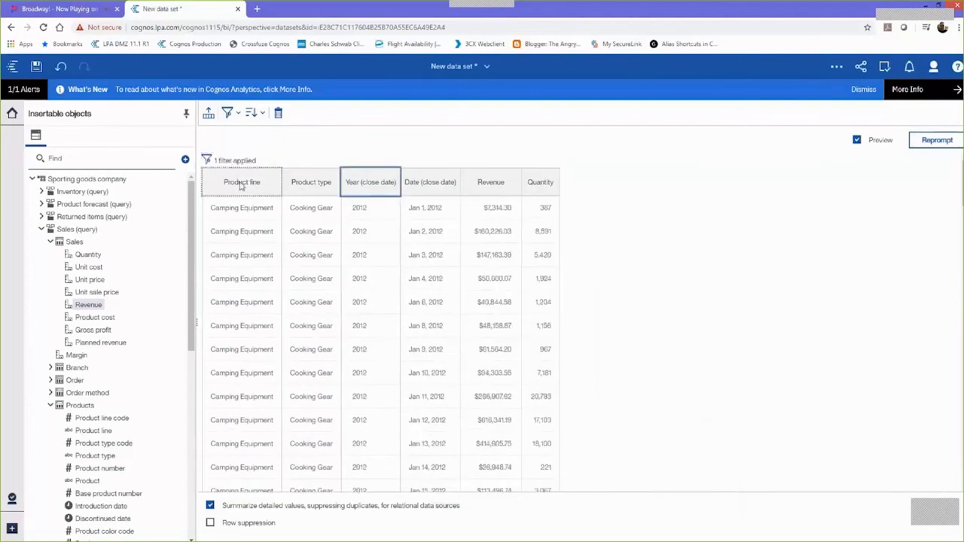
- Filter the Product line column to keep only Camping Equipment and Mountaineering Equipment
{"action": "left_click", "coordinate": [241, 186]}
{"action": "left_click", "coordinate": [230, 113]}
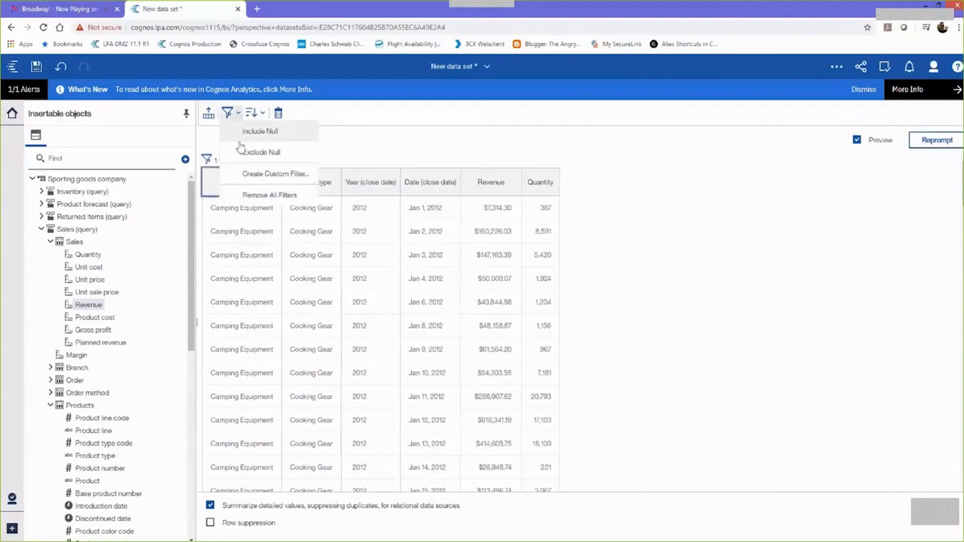
{"action": "left_click", "coordinate": [255, 178]}
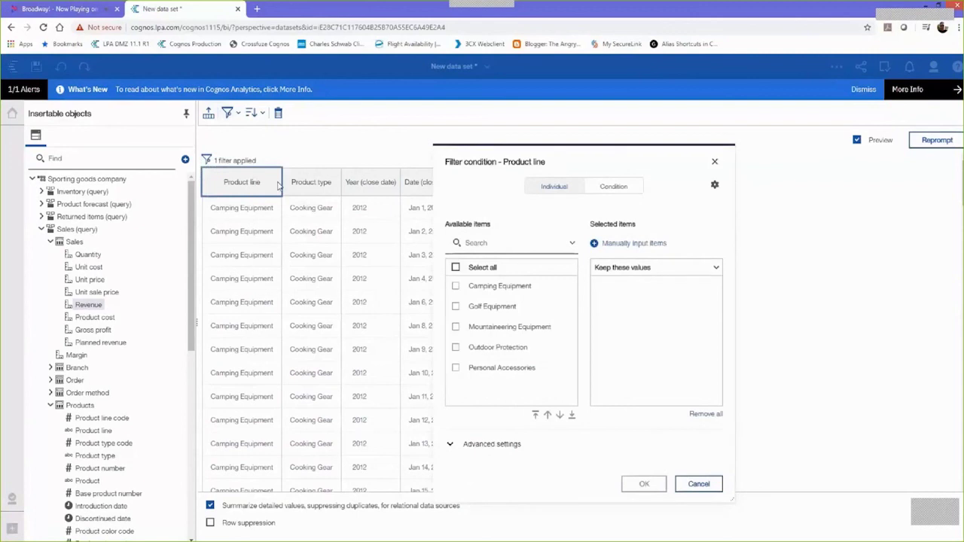
{"action": "left_click", "coordinate": [465, 288]}
{"action": "left_click", "coordinate": [468, 328]}
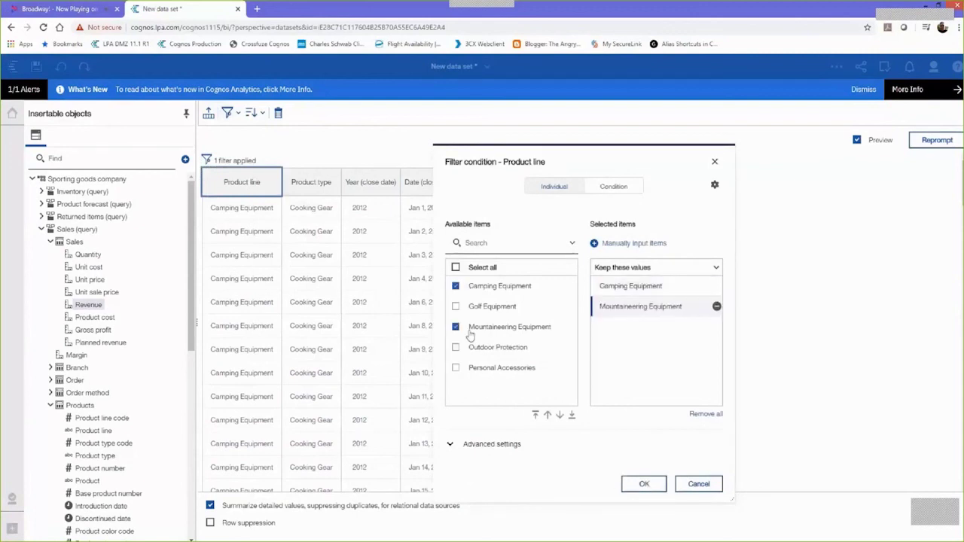
{"action": "left_click", "coordinate": [643, 486]}
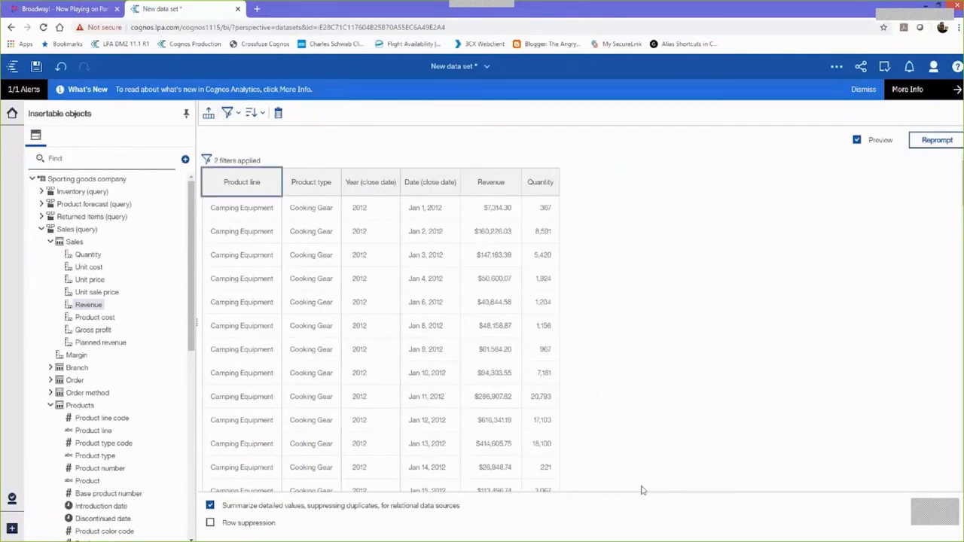
- Save the data set in My content as "Adventure Sales 2012 Forward" and load its data
{"action": "left_click", "coordinate": [36, 69]}
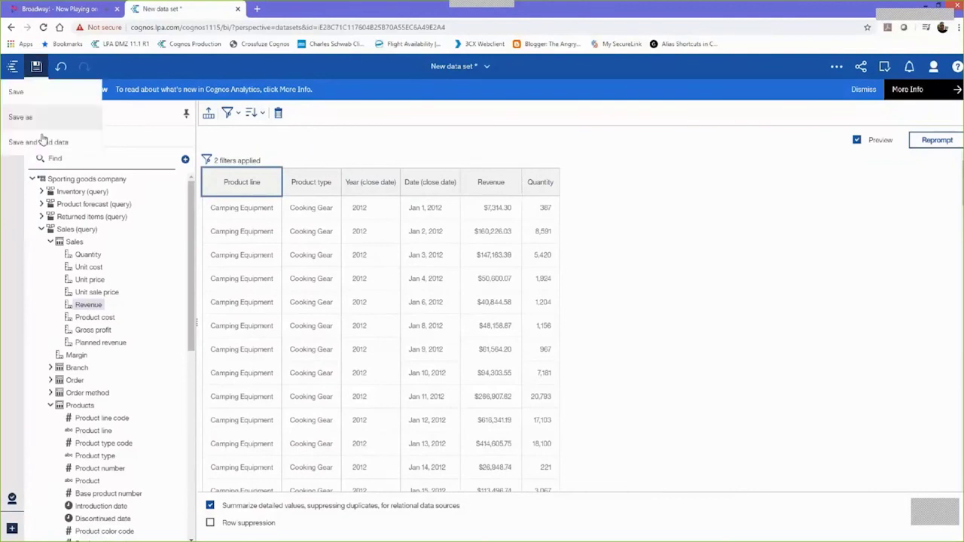
{"action": "left_click", "coordinate": [46, 148]}
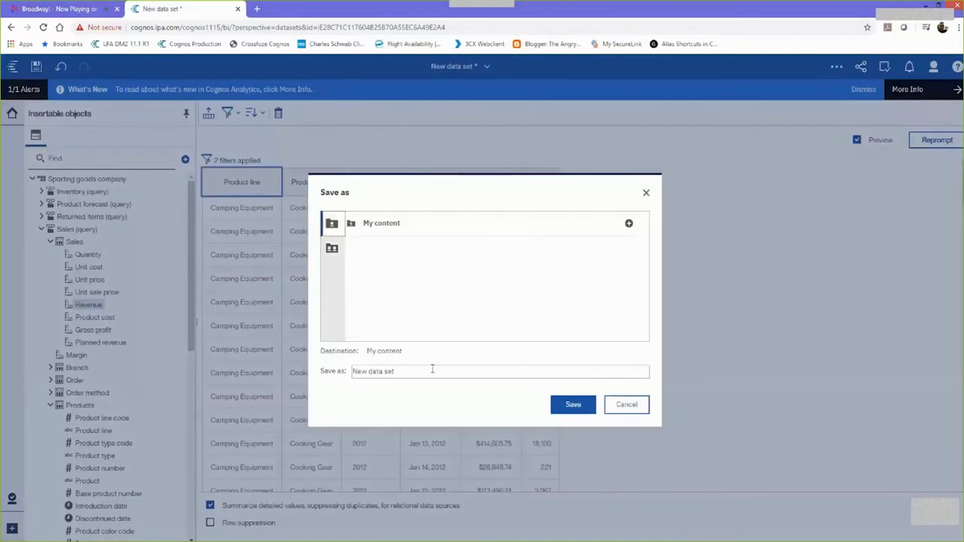
{"action": "type", "text": "Advent"}
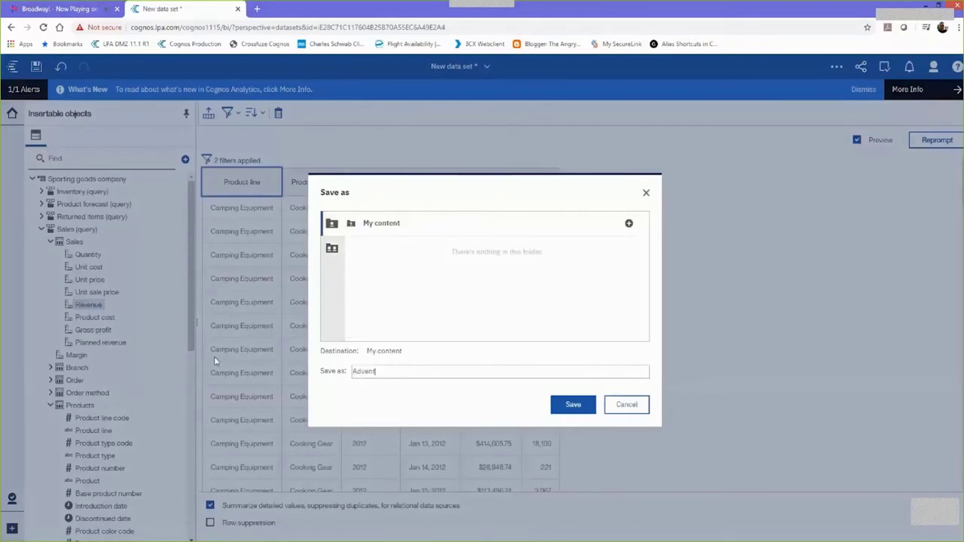
{"action": "type", "text": "ure Sales 2"}
{"action": "type", "text": "012 "}
{"action": "type", "text": "Fore"}
{"action": "type", "text": "ard"}
{"action": "left_click", "coordinate": [574, 407]}
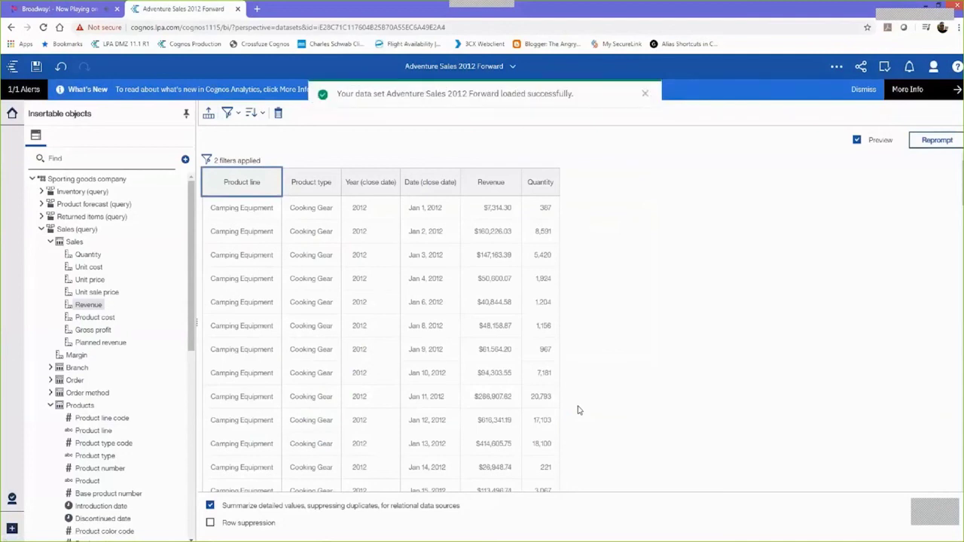
- Close the Adventure Sales 2012 Forward data set and create a new data set from the Sporting goods company package in Team content
{"action": "left_click", "coordinate": [512, 66]}
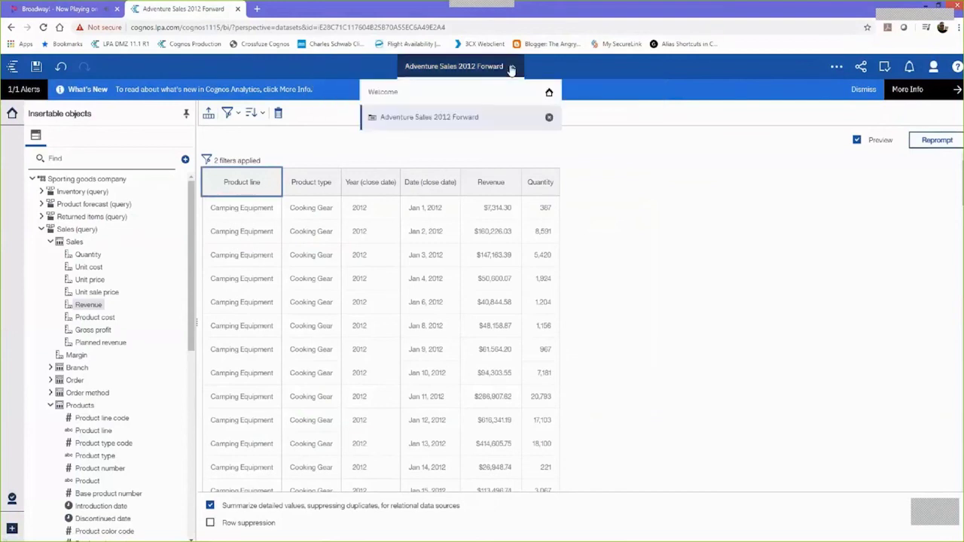
{"action": "left_click", "coordinate": [552, 124]}
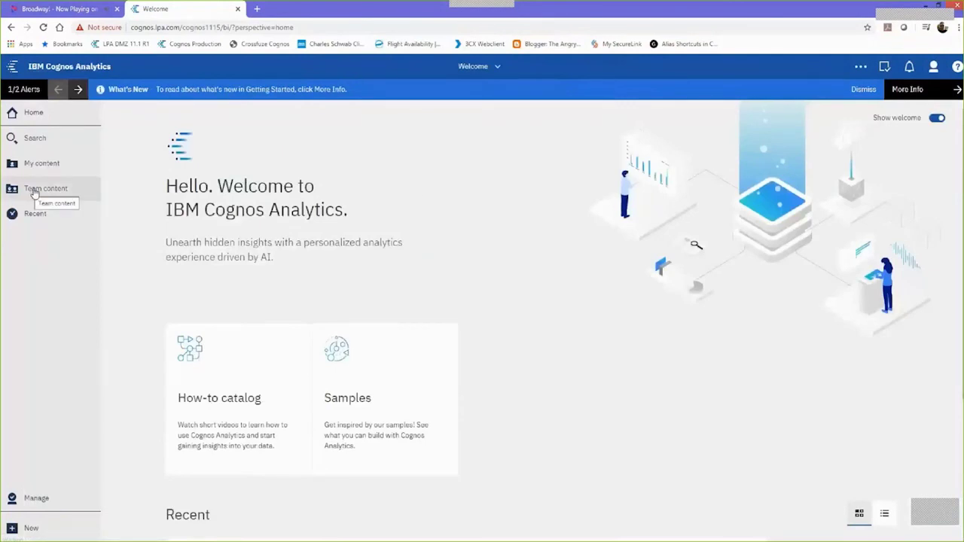
{"action": "left_click", "coordinate": [33, 194]}
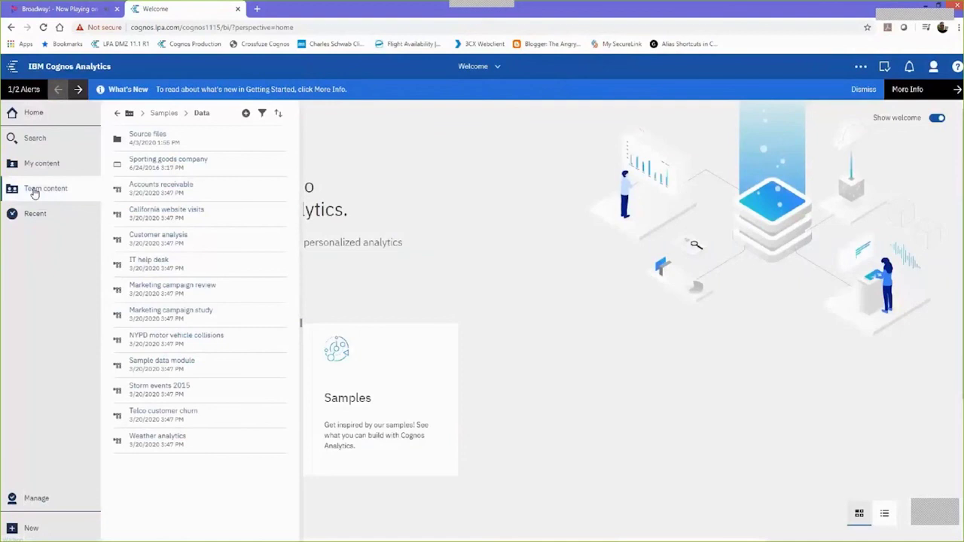
{"action": "right_click", "coordinate": [152, 161]}
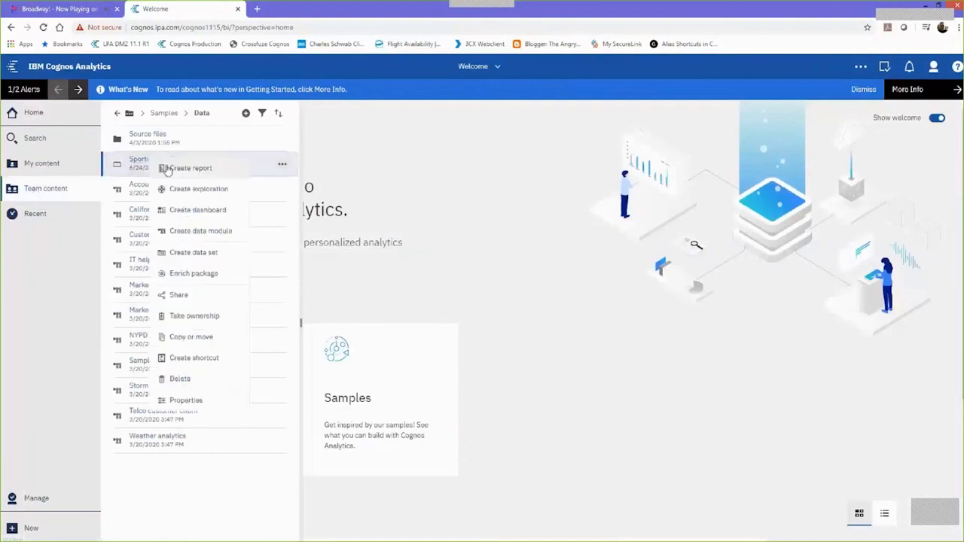
{"action": "left_click", "coordinate": [213, 251]}
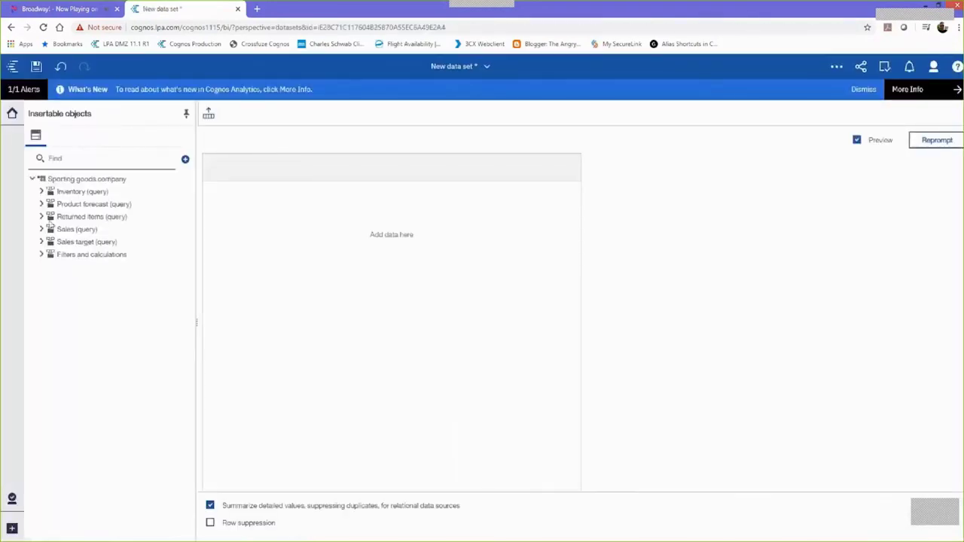
- Add Product line and Product type from the Products items of Returned items (query) to the data set
{"action": "left_click", "coordinate": [42, 217]}
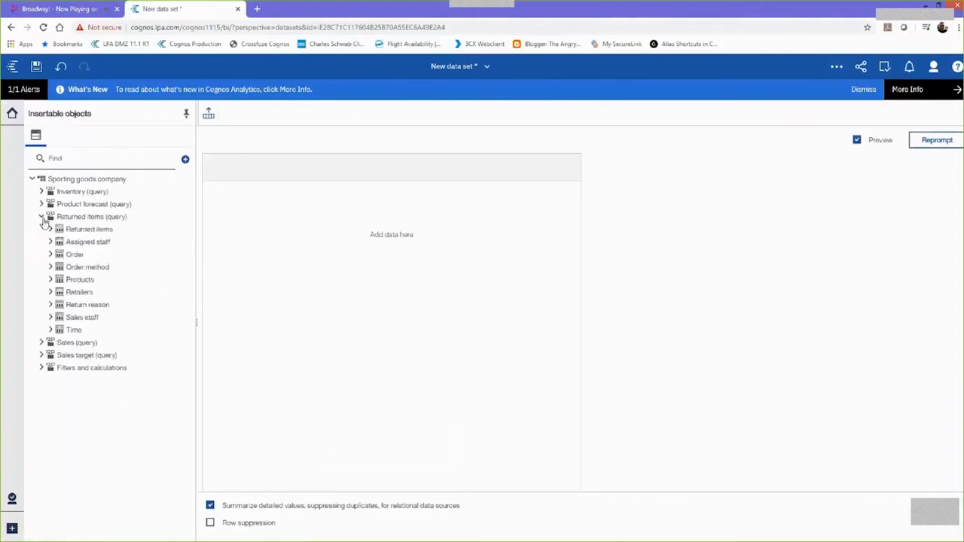
{"action": "left_click", "coordinate": [50, 280]}
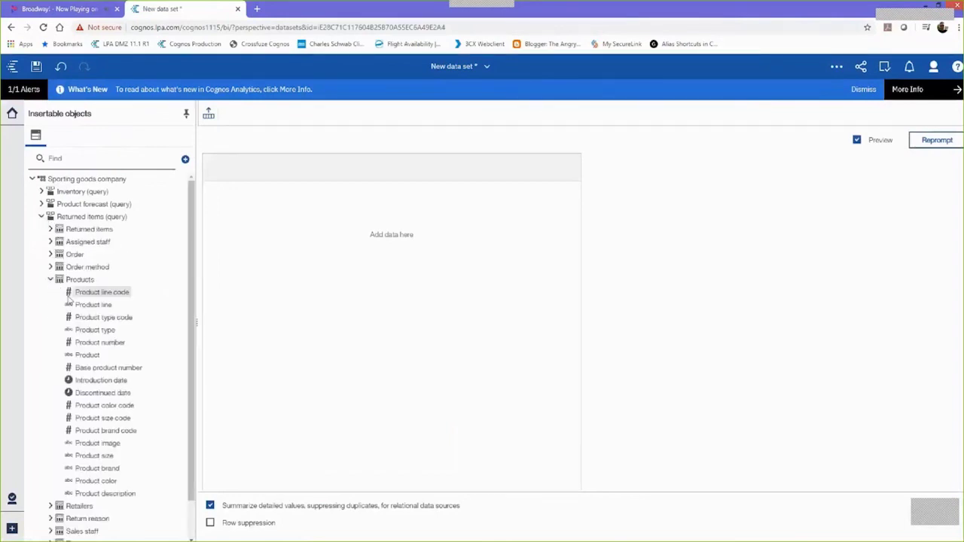
{"action": "left_click", "coordinate": [85, 305]}
{"action": "left_click_drag", "start_coordinate": [90, 333], "coordinate": [226, 331]}
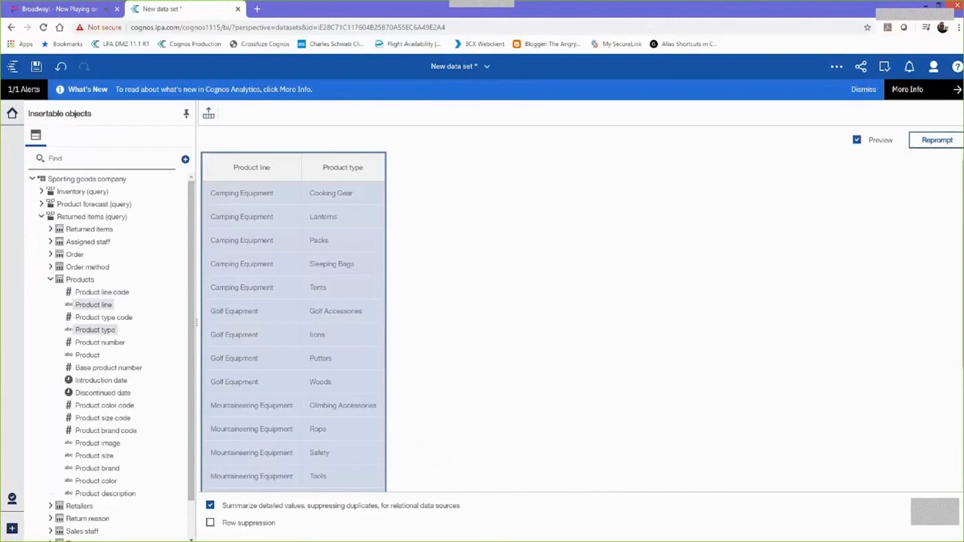
- Add Year and Date from the Time items of Returned items (query) after the Product type column
{"action": "scroll", "coordinate": [76, 422], "scroll_direction": "down", "scroll_amount": 4}
{"action": "left_click_drag", "start_coordinate": [81, 263], "coordinate": [322, 240]}
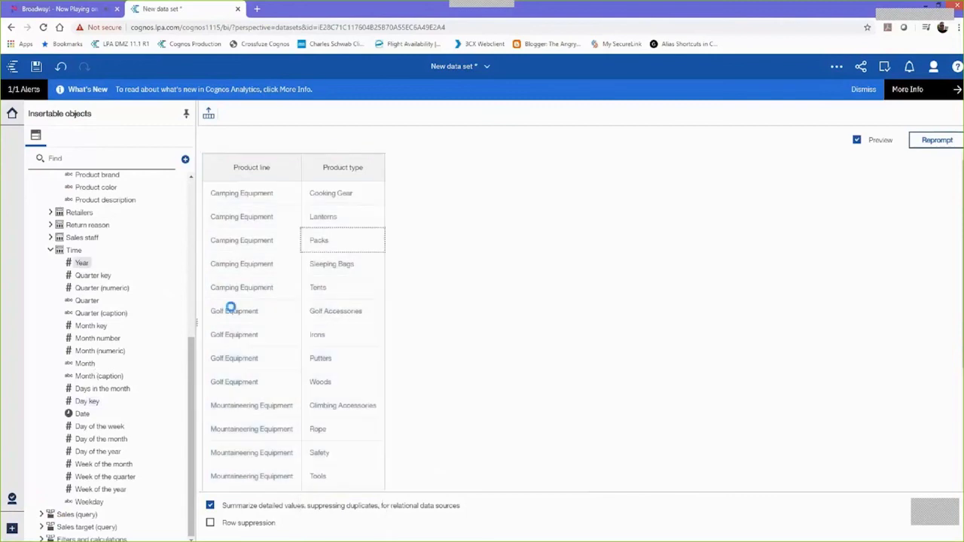
{"action": "left_click_drag", "start_coordinate": [83, 414], "coordinate": [408, 339]}
- Collapse the Products items and add Return quantity from Returned items as the last column of the data set
{"action": "left_click_drag", "start_coordinate": [190, 369], "coordinate": [192, 232]}
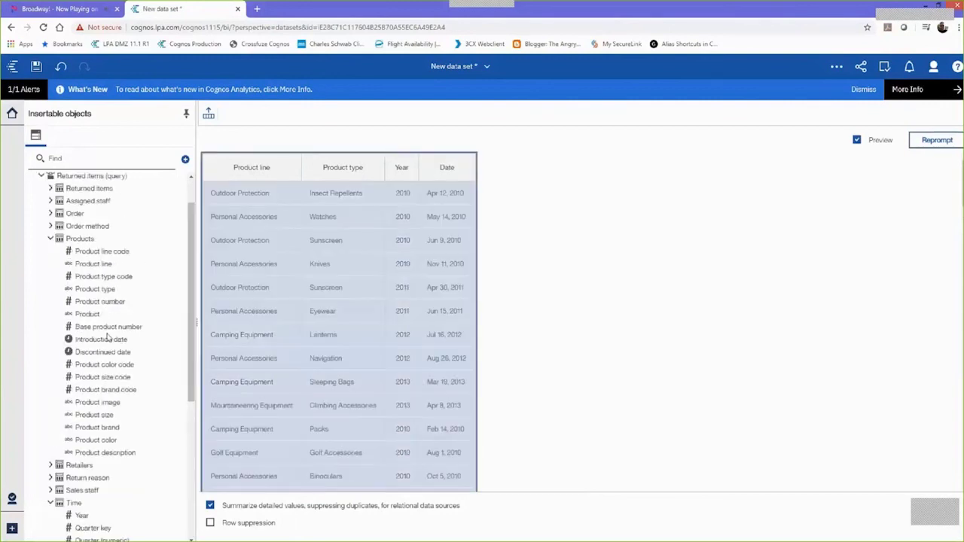
{"action": "left_click", "coordinate": [51, 239]}
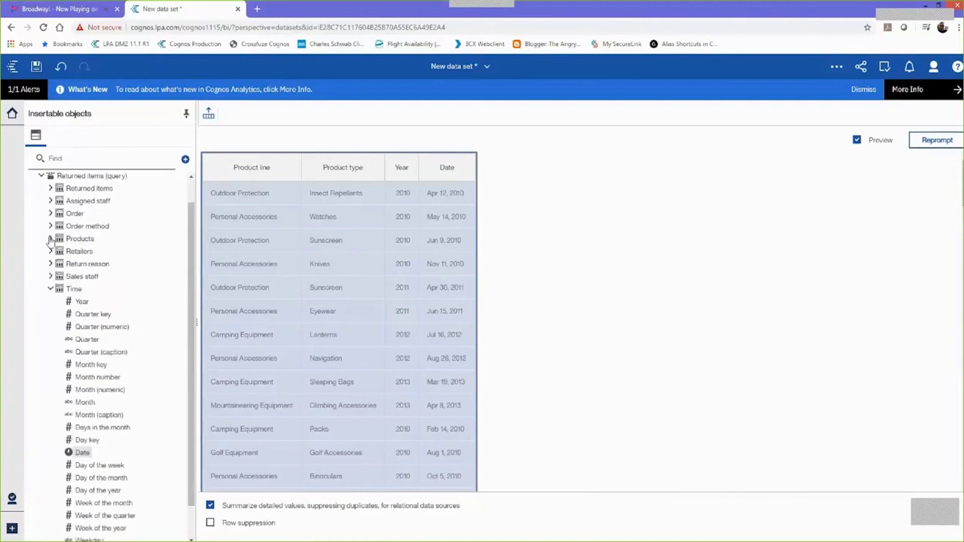
{"action": "left_click", "coordinate": [51, 188]}
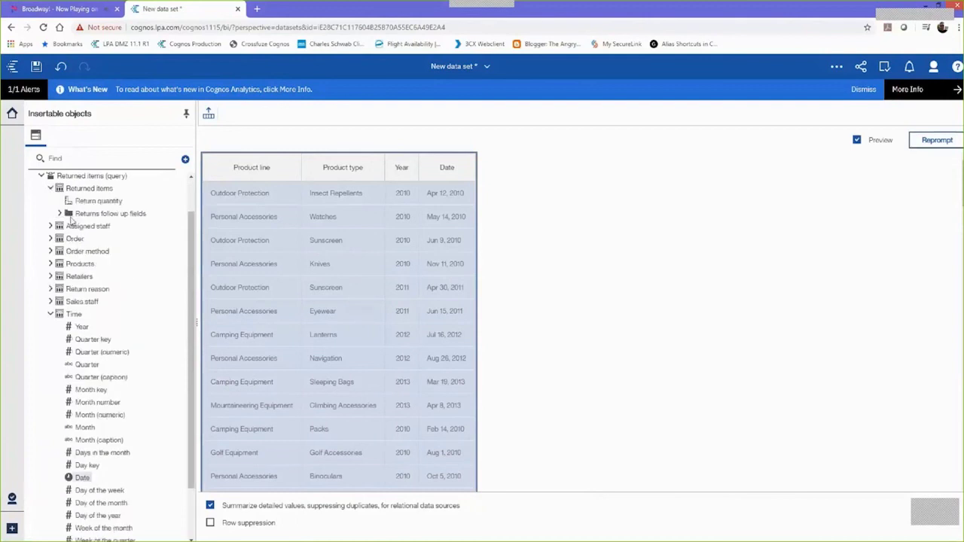
{"action": "left_click_drag", "start_coordinate": [98, 200], "coordinate": [83, 239]}
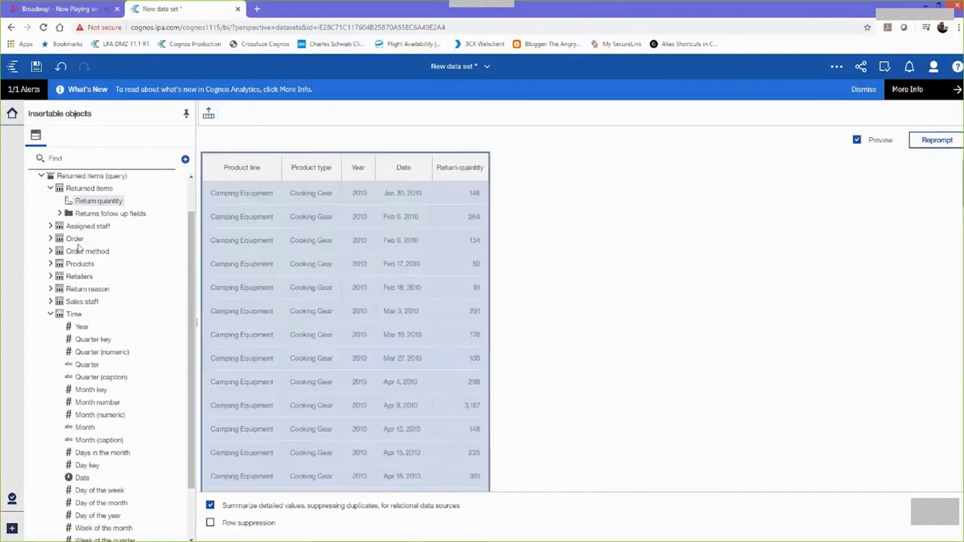
- Filter the Year column to keep values greater than or equal to 2012
{"action": "left_click", "coordinate": [368, 169]}
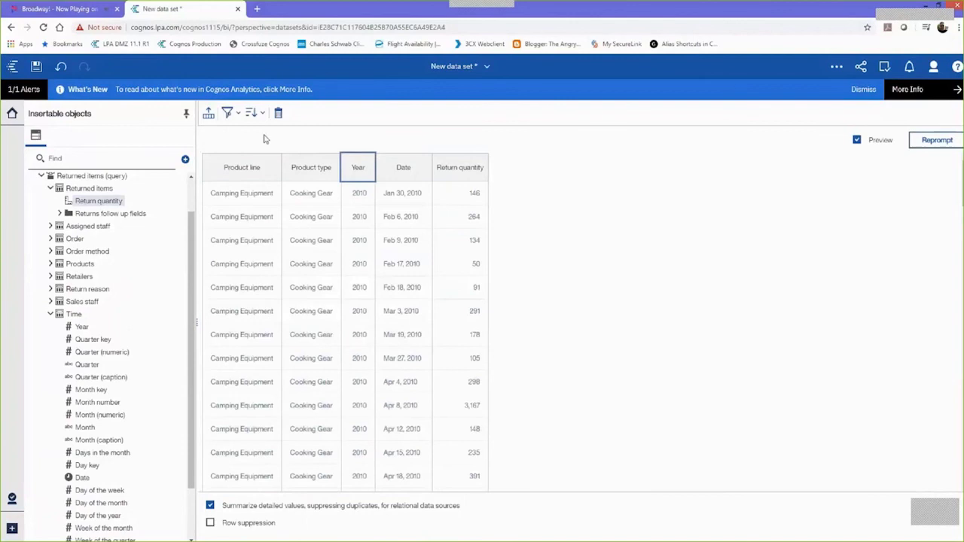
{"action": "left_click", "coordinate": [227, 112]}
{"action": "left_click", "coordinate": [259, 173]}
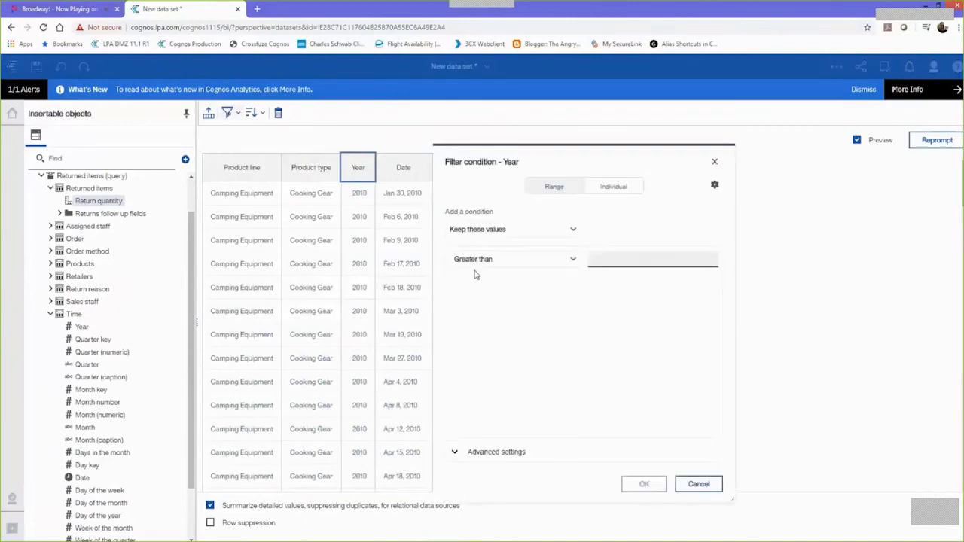
{"action": "left_click", "coordinate": [482, 259]}
{"action": "left_click", "coordinate": [520, 312]}
{"action": "left_click", "coordinate": [630, 259]}
{"action": "type", "text": "2012"}
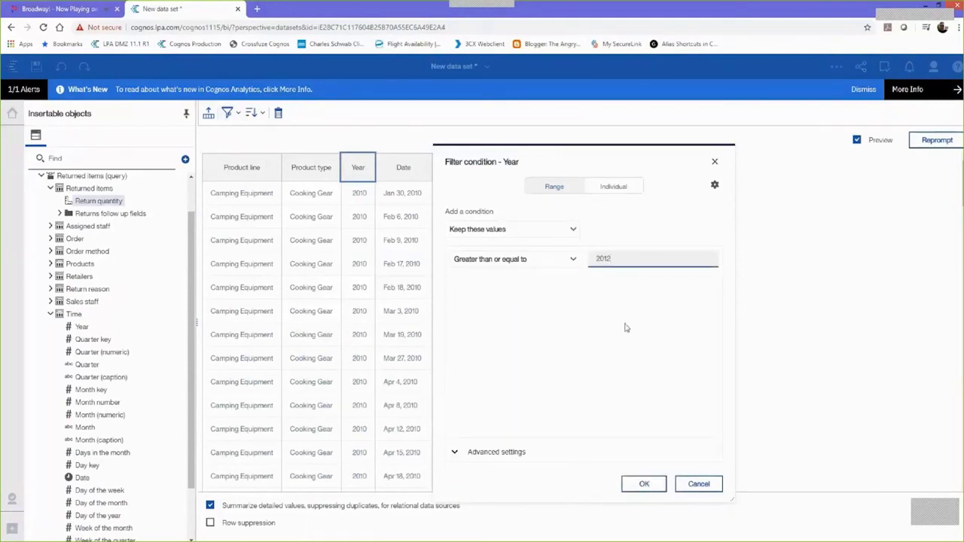
{"action": "left_click", "coordinate": [644, 485]}
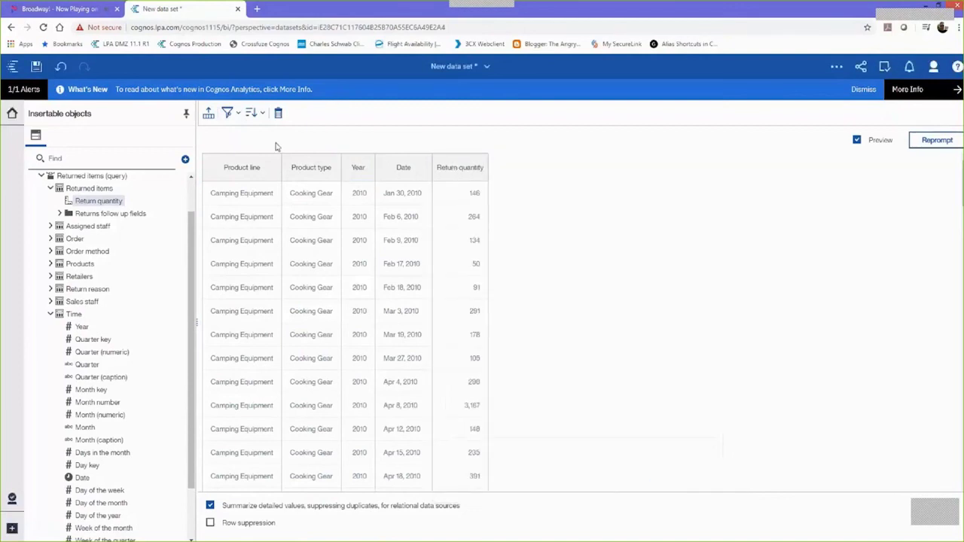
- Filter the Product line column to keep only Camping Equipment and Mountaineering Equipment
{"action": "left_click", "coordinate": [230, 113]}
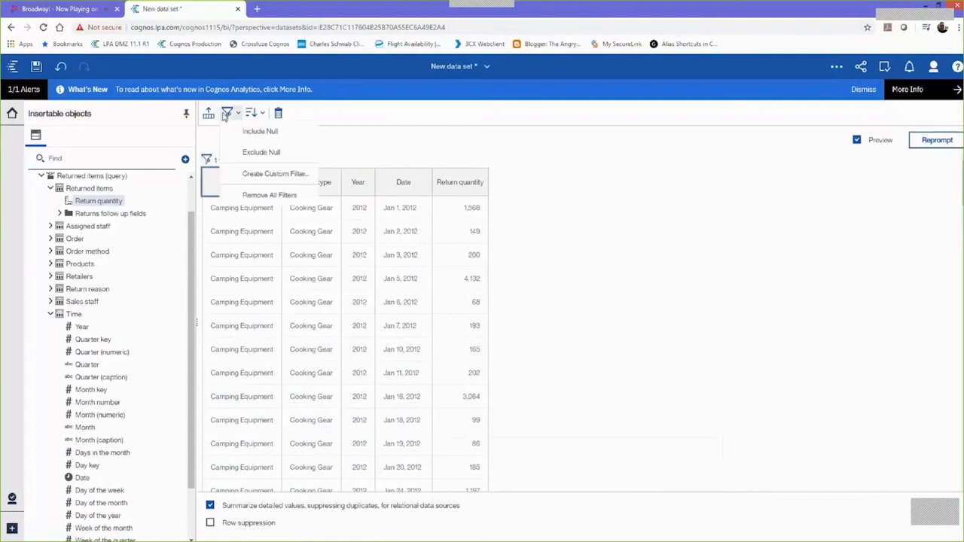
{"action": "left_click", "coordinate": [246, 174]}
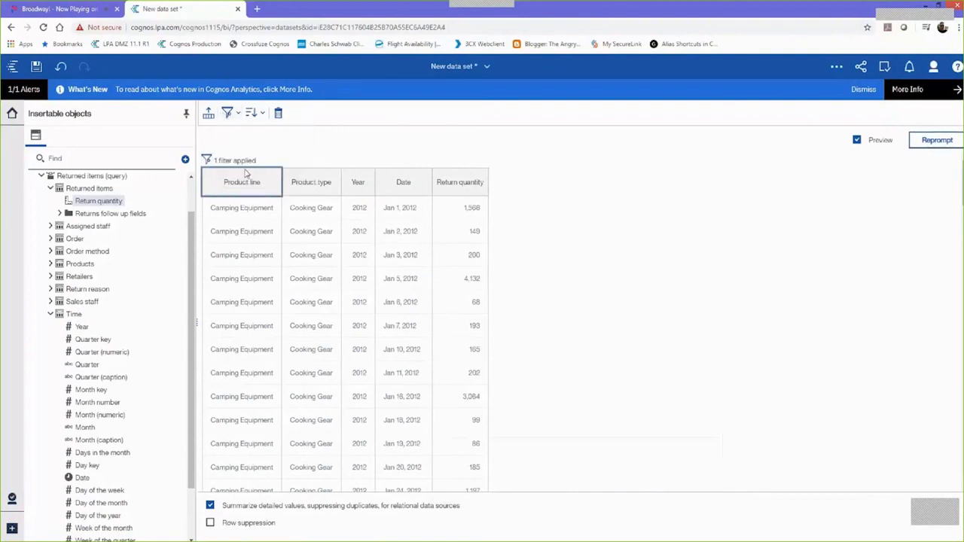
{"action": "left_click", "coordinate": [455, 286]}
{"action": "left_click", "coordinate": [456, 327]}
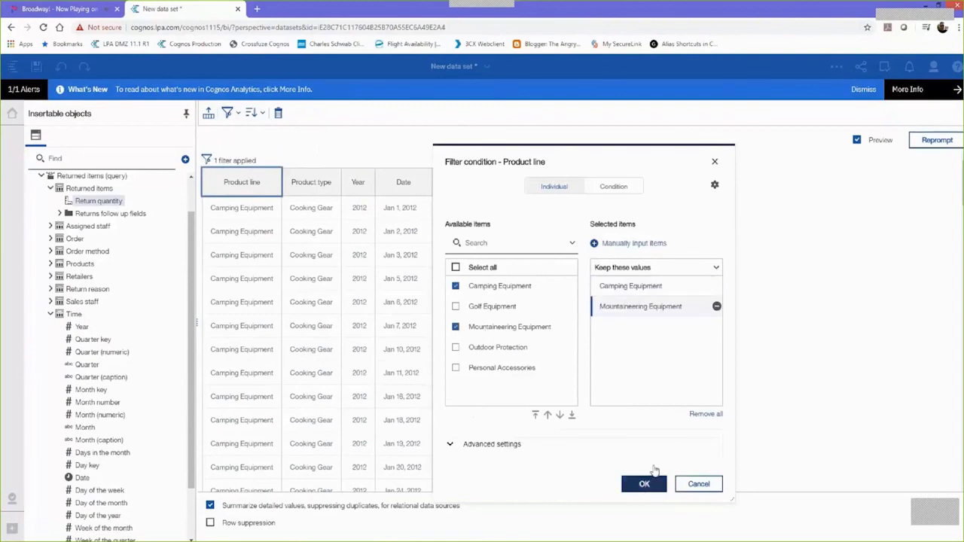
{"action": "left_click", "coordinate": [646, 482]}
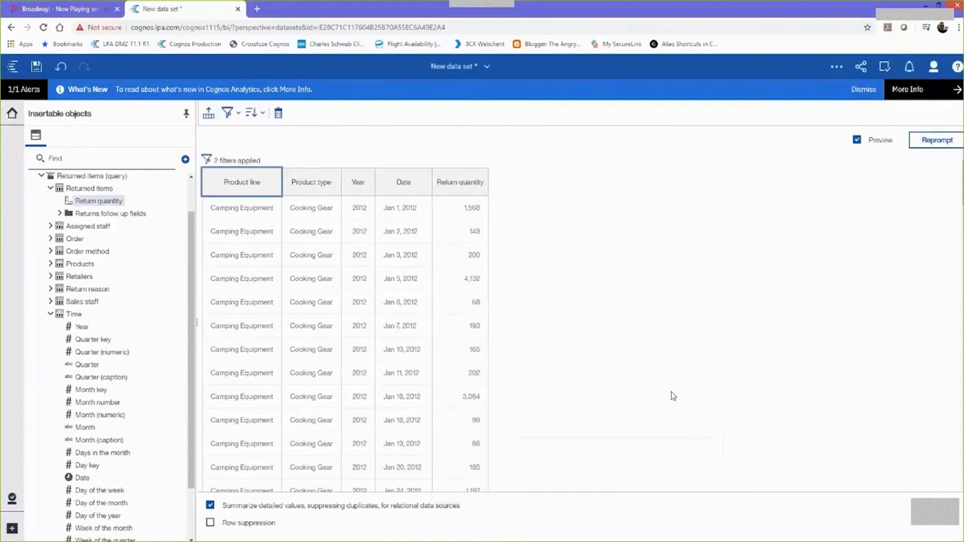
- Save and load the data set as Adventure Returns 2012 Forward in My content, and close it
{"action": "left_click", "coordinate": [36, 67]}
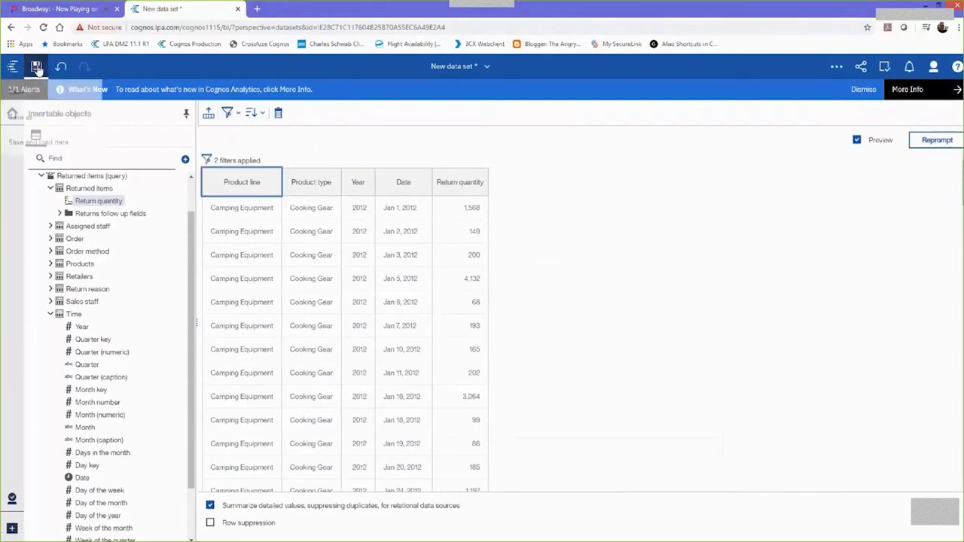
{"action": "left_click", "coordinate": [39, 142]}
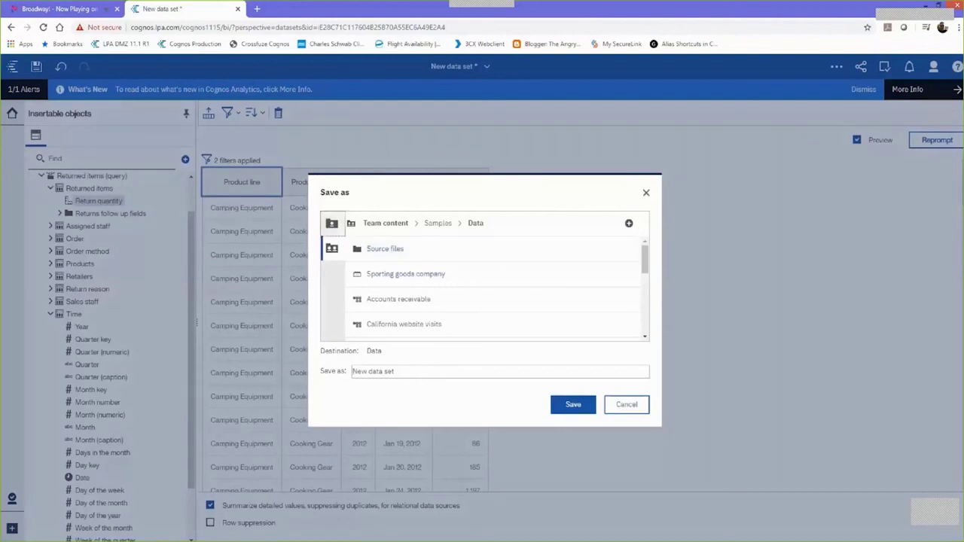
{"action": "left_click", "coordinate": [332, 223]}
{"action": "left_click", "coordinate": [417, 248]}
{"action": "left_click", "coordinate": [403, 373]}
{"action": "key", "text": "BackSpace"}
{"action": "key", "text": "BackSpace"}
{"action": "key", "text": "BackSpace"}
{"action": "key", "text": "BackSpace"}
{"action": "key", "text": "BackSpace"}
{"action": "type", "text": "Return 2012 Forward"}
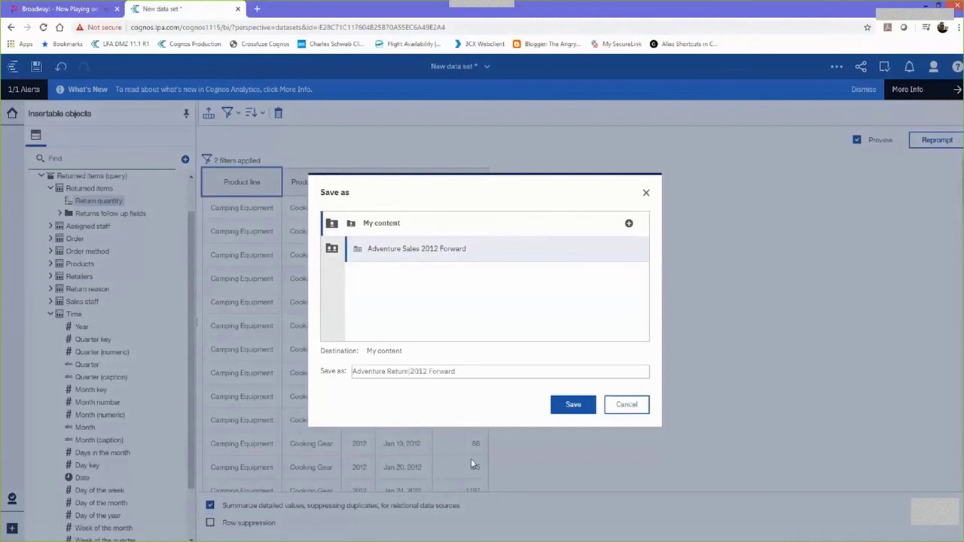
{"action": "key", "text": "Return"}
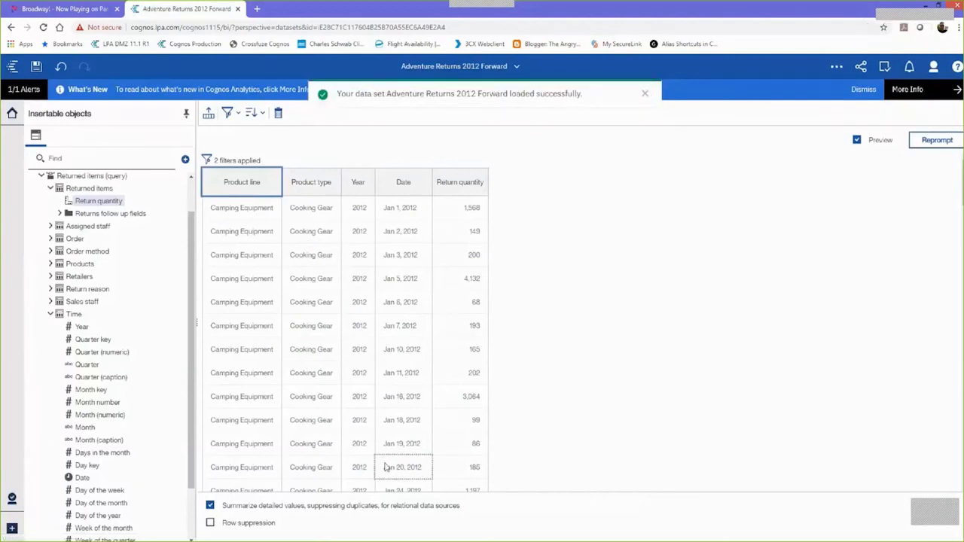
{"action": "left_click", "coordinate": [518, 67]}
{"action": "left_click", "coordinate": [550, 121]}
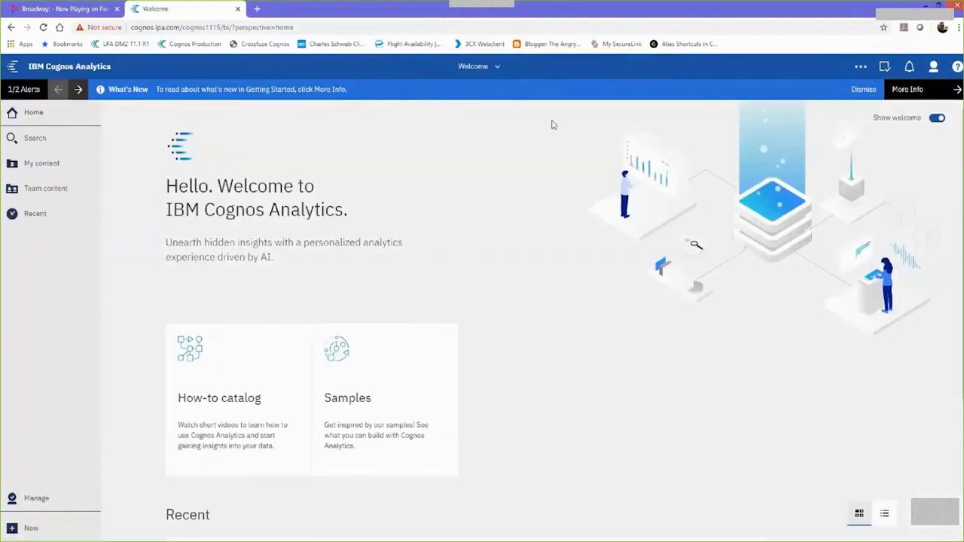
- Examine the general and advanced properties of the Adventure Returns 2012 Forward data set in My content
{"action": "left_click", "coordinate": [49, 172]}
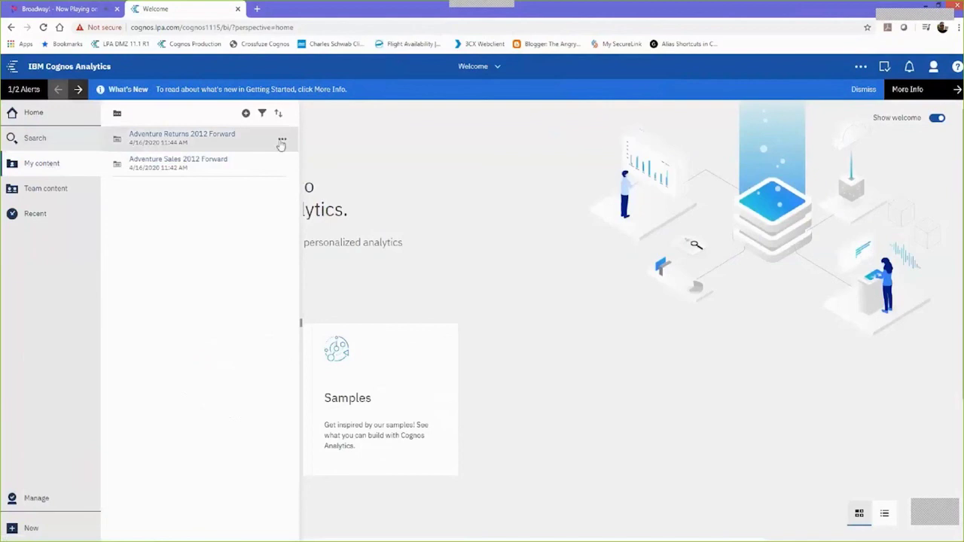
{"action": "left_click", "coordinate": [282, 142]}
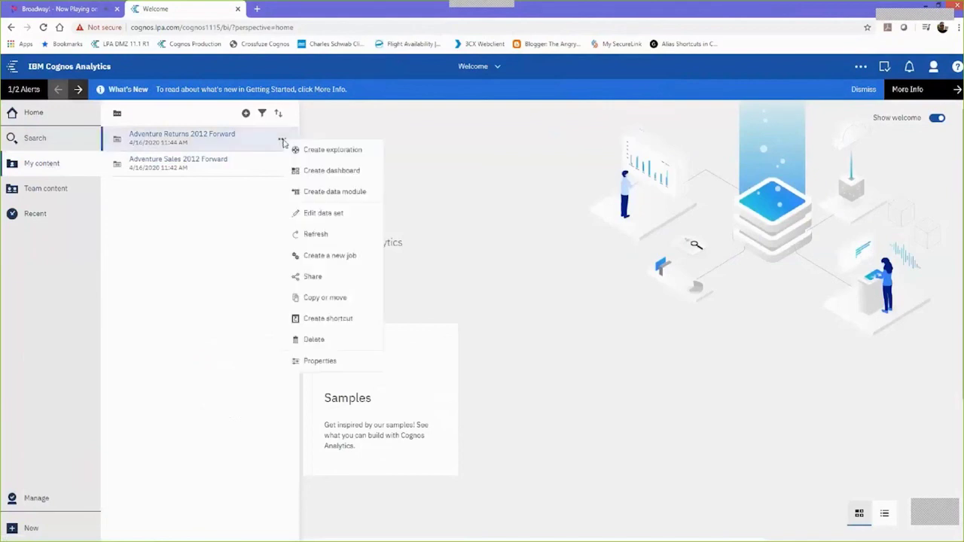
{"action": "left_click", "coordinate": [335, 362]}
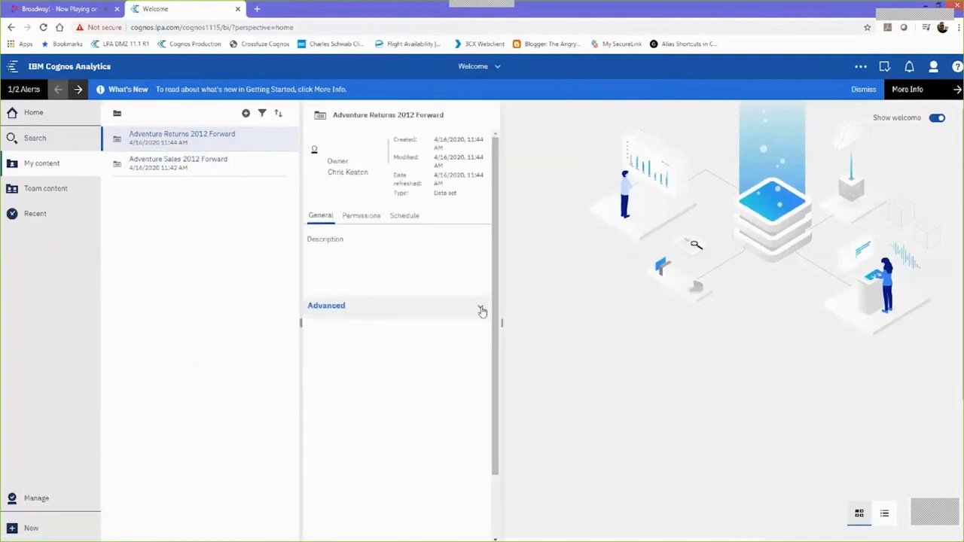
{"action": "left_click", "coordinate": [481, 308]}
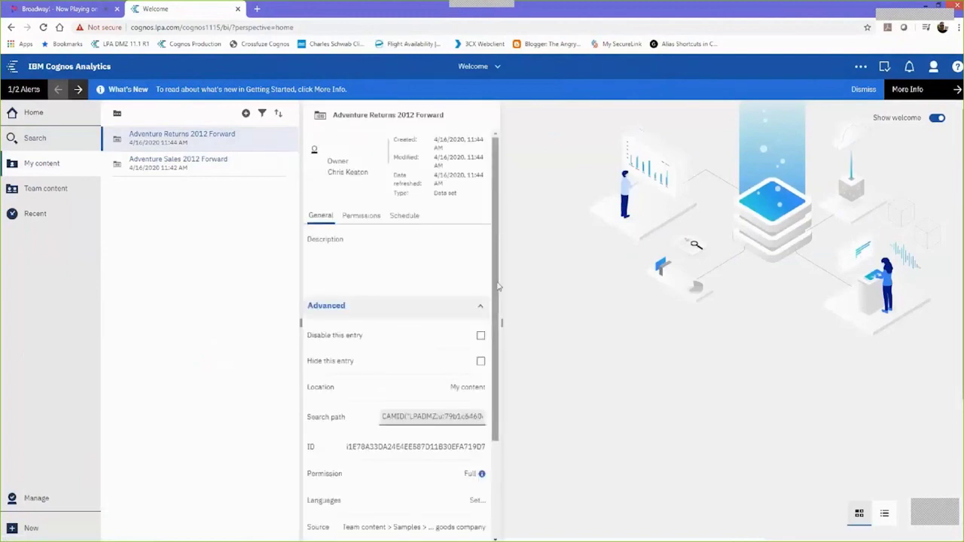
{"action": "scroll", "coordinate": [498, 286], "scroll_direction": "down", "scroll_amount": 1}
{"action": "scroll", "coordinate": [499, 332], "scroll_direction": "down", "scroll_amount": 3}
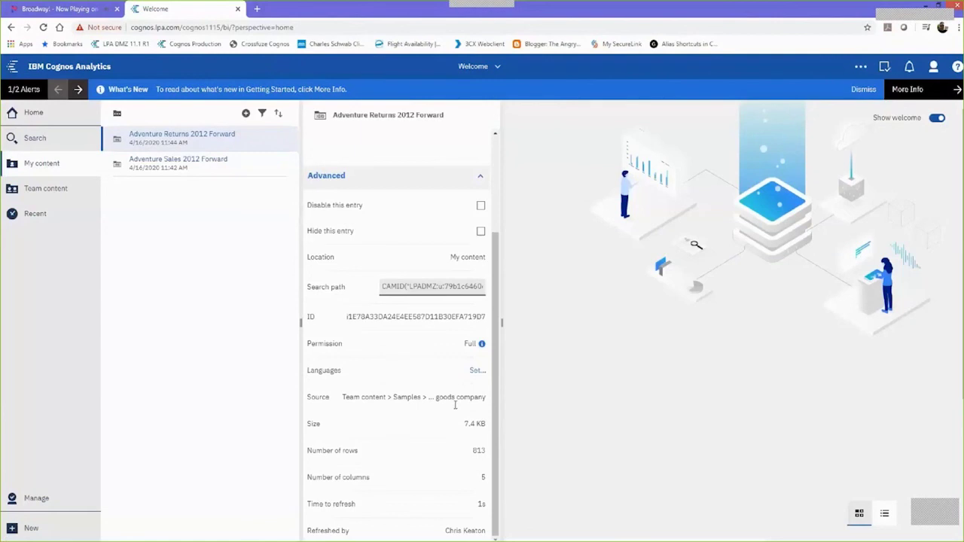
{"action": "scroll", "coordinate": [494, 365], "scroll_direction": "up", "scroll_amount": 1}
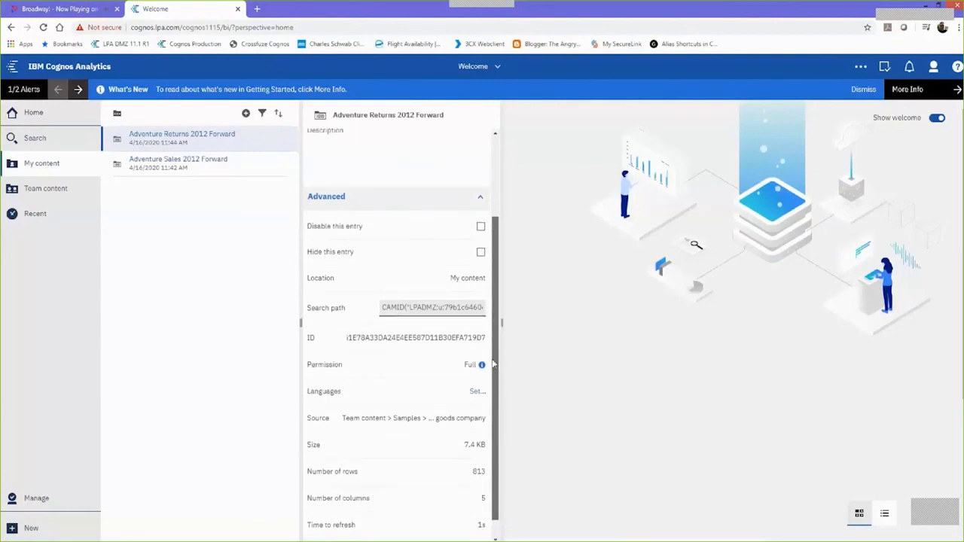
{"action": "scroll", "coordinate": [493, 364], "scroll_direction": "up", "scroll_amount": 3}
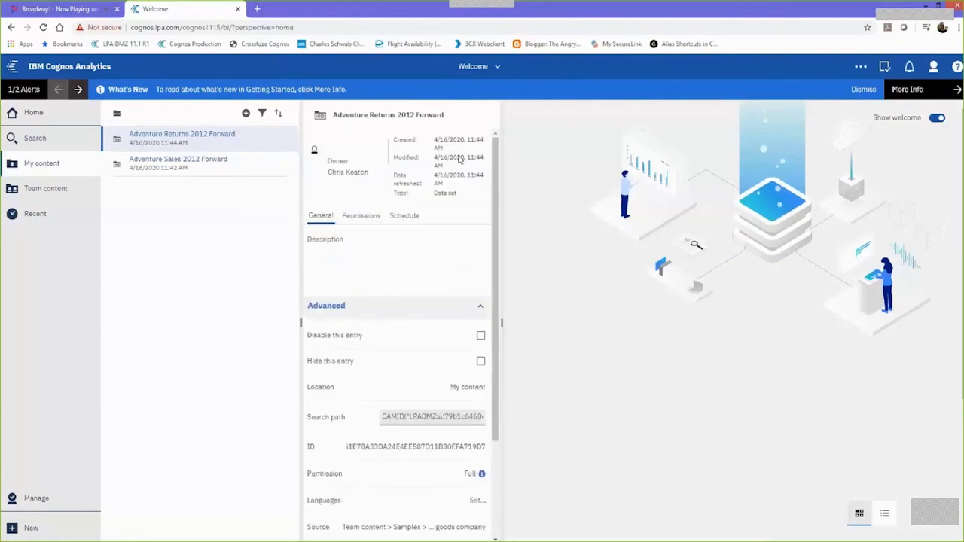
- Check the advanced properties of the Adventure Sales 2012 Forward data set, including its size and row count
{"action": "left_click", "coordinate": [280, 164]}
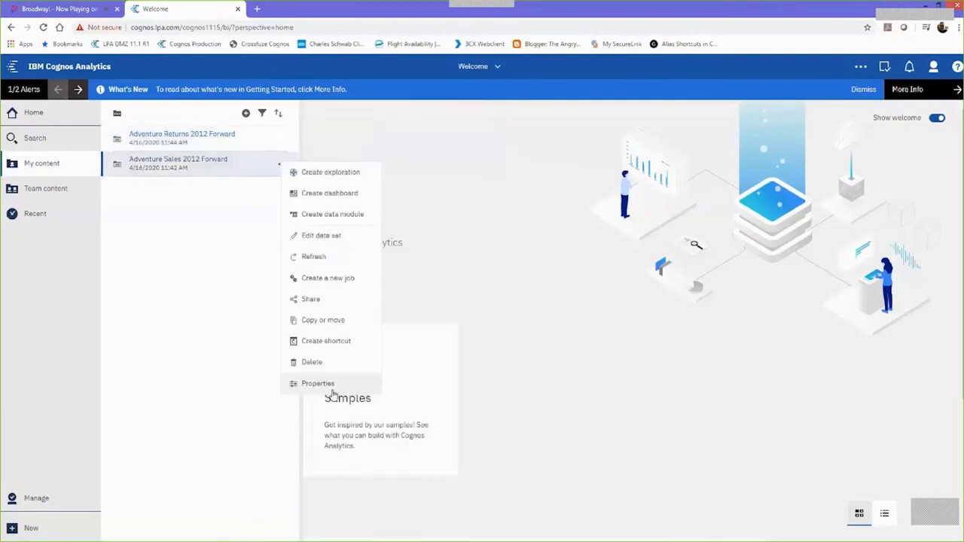
{"action": "left_click", "coordinate": [328, 385]}
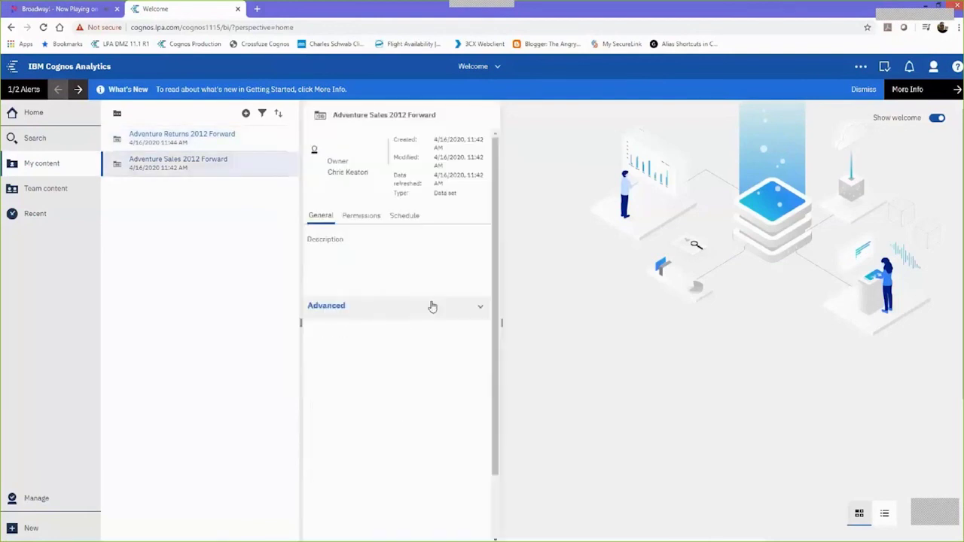
{"action": "left_click", "coordinate": [480, 308]}
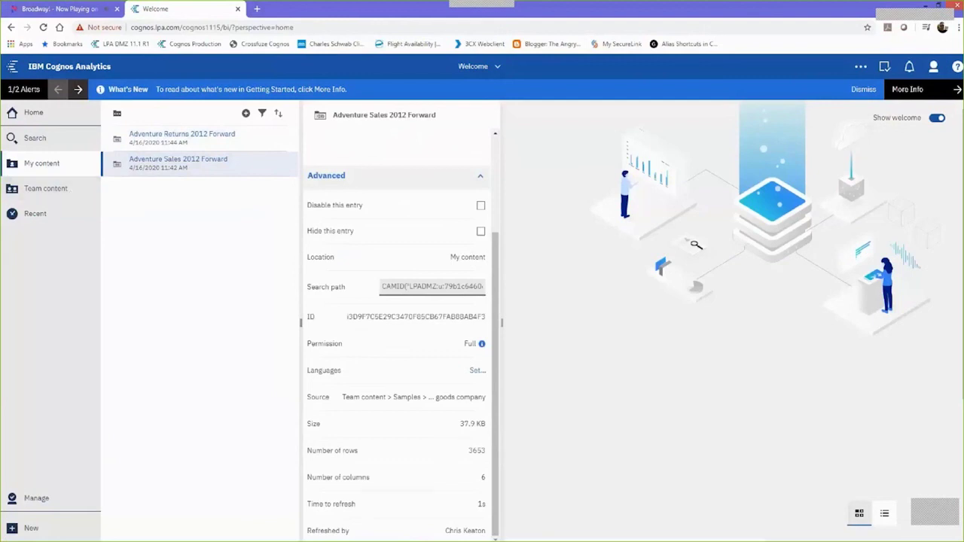
- Create a data module from the Adventure Returns 2012 Forward and Adventure Sales 2012 Forward data sets, and preview the sales table
{"action": "left_click", "coordinate": [12, 529]}
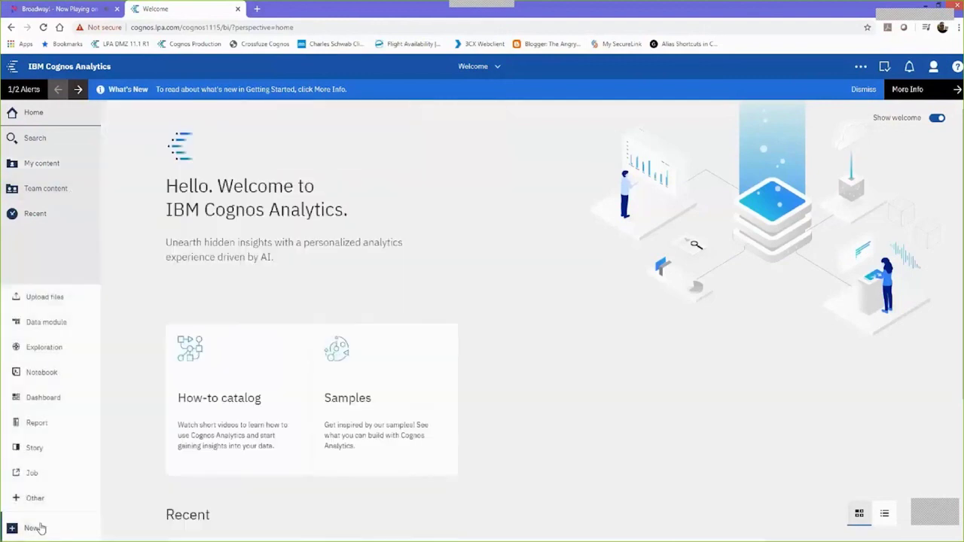
{"action": "left_click", "coordinate": [46, 322]}
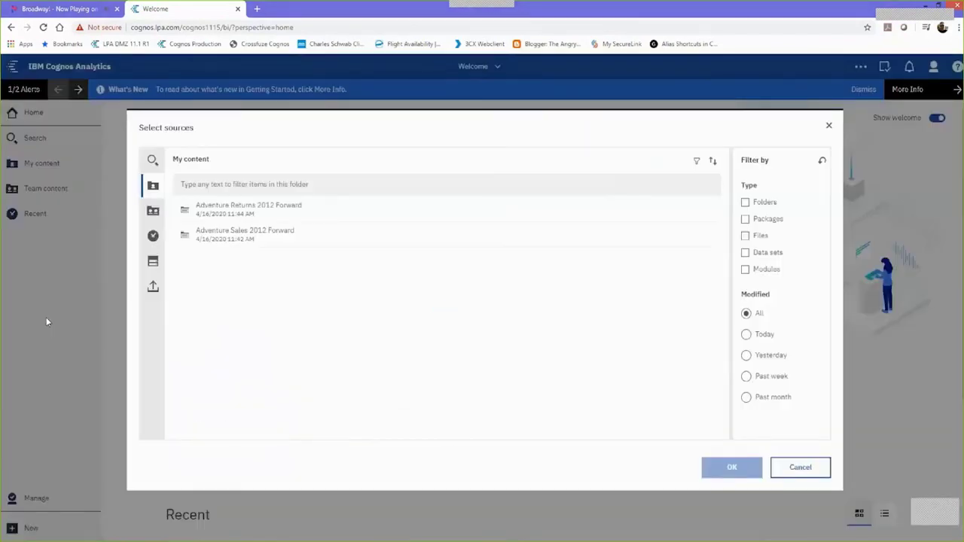
{"action": "left_click", "coordinate": [476, 234]}
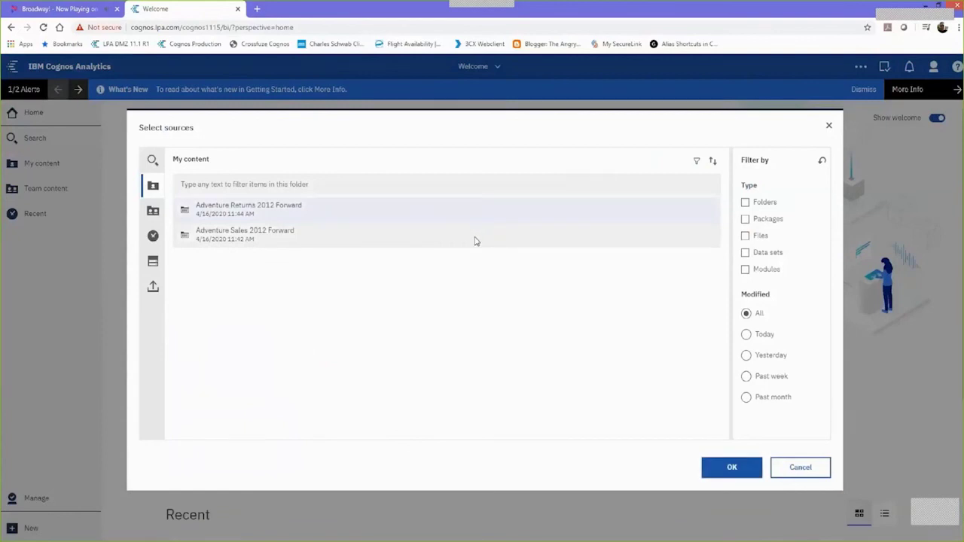
{"action": "left_click", "coordinate": [728, 468]}
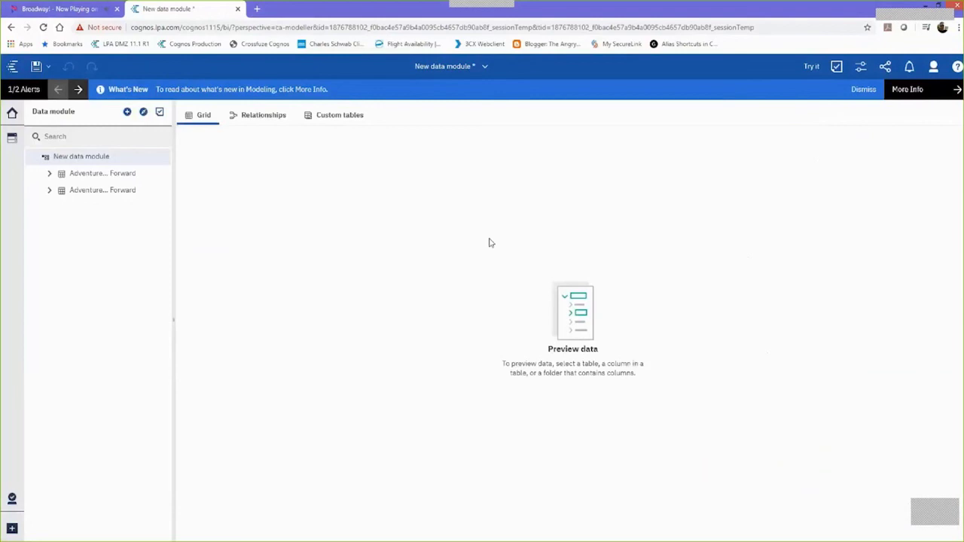
{"action": "left_click", "coordinate": [116, 193]}
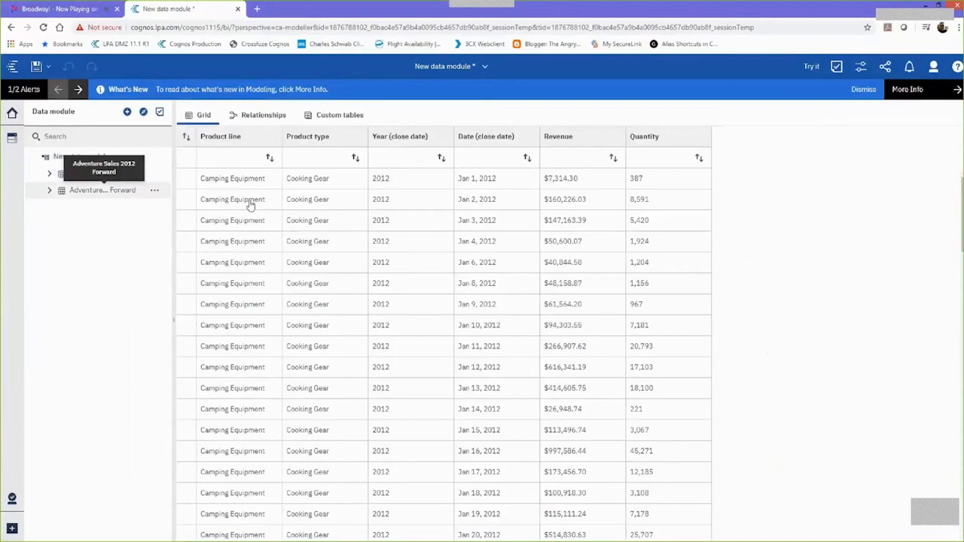
- Arrange the two tables one below the other in the relationships diagram and widen the data module tree to show full table names
{"action": "left_click", "coordinate": [265, 121]}
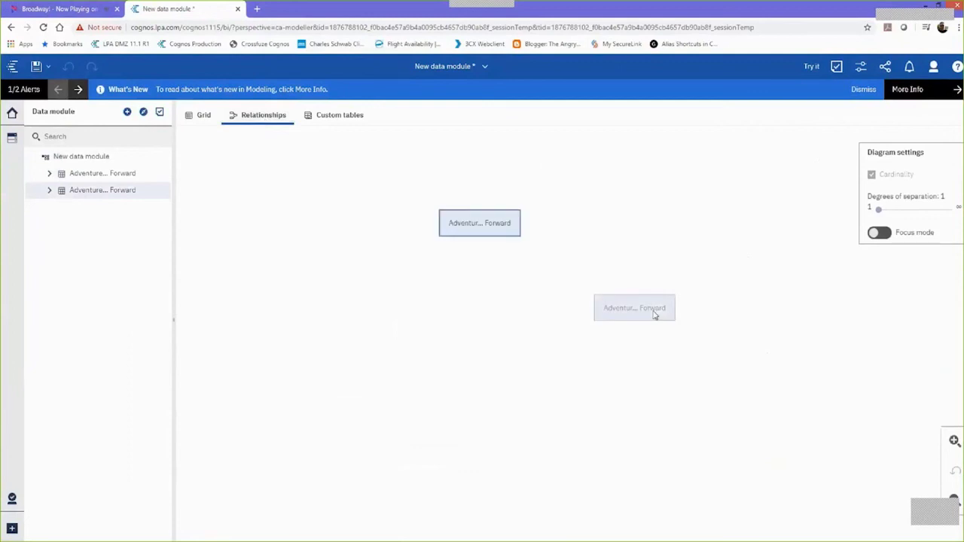
{"action": "left_click_drag", "start_coordinate": [614, 305], "coordinate": [501, 278]}
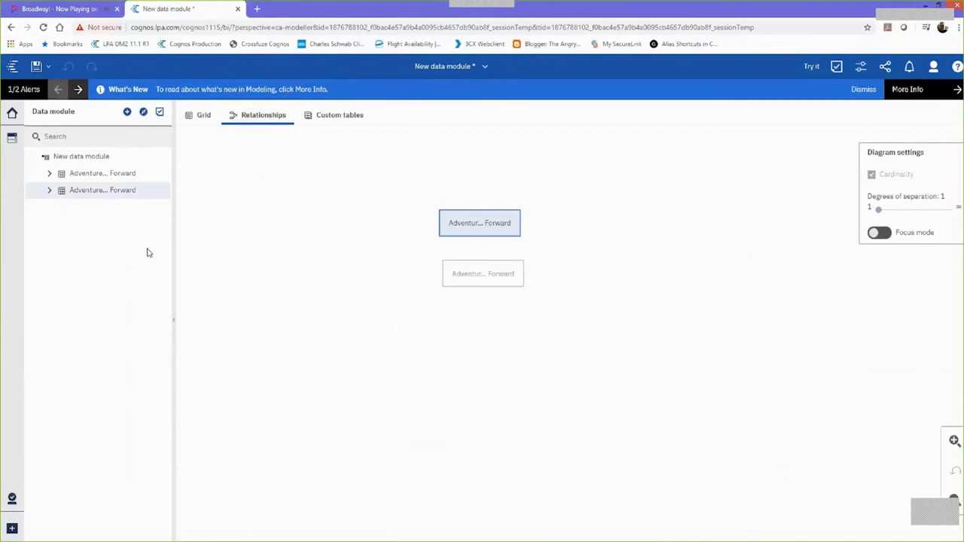
{"action": "left_click_drag", "start_coordinate": [173, 253], "coordinate": [265, 249]}
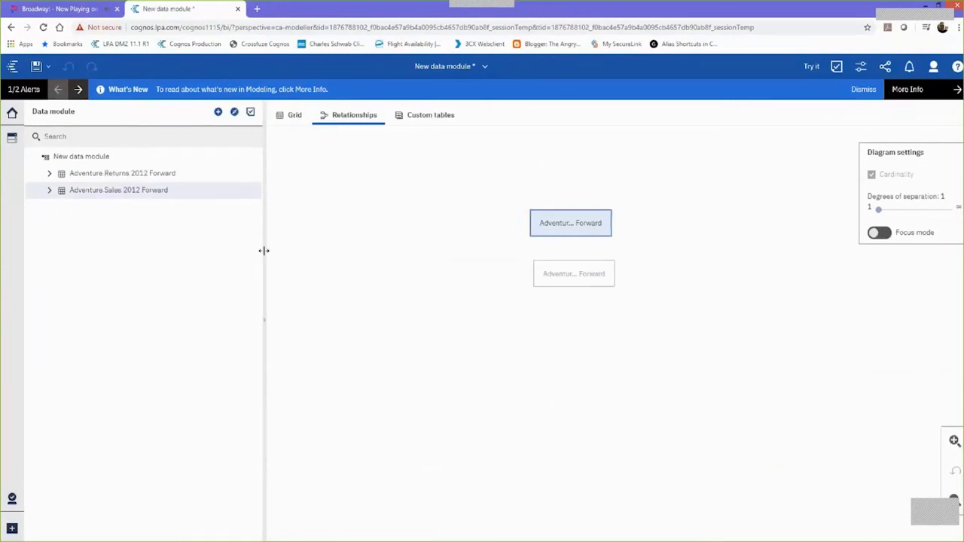
- Start a relationship between the Adventure Sales and Adventure Returns 2012 Forward tables and match their Product type columns
{"action": "left_click", "coordinate": [583, 278]}
{"action": "right_click", "coordinate": [588, 279]}
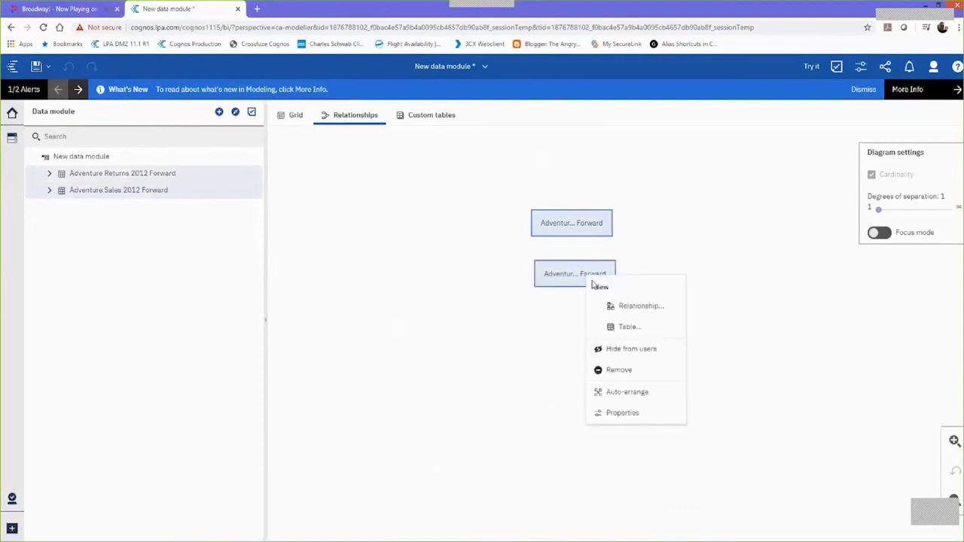
{"action": "left_click", "coordinate": [639, 306]}
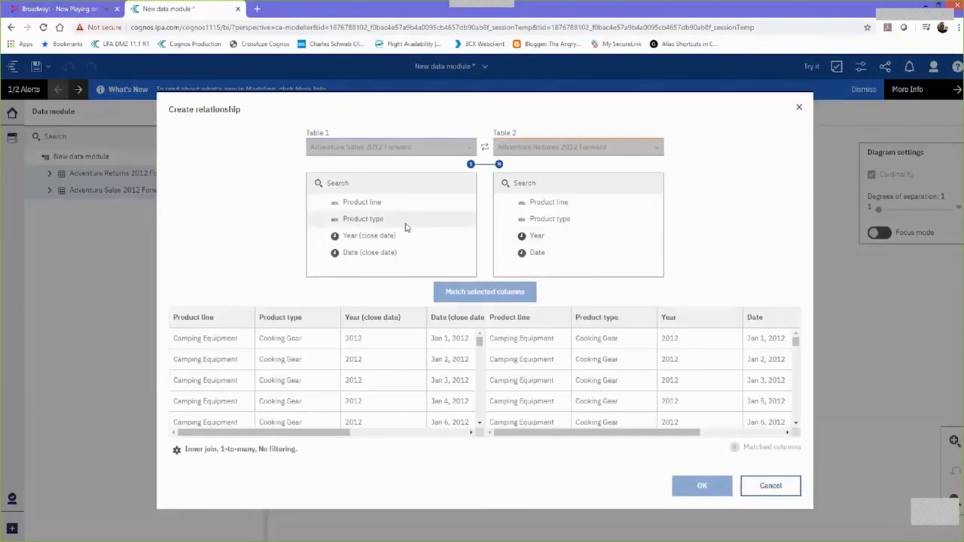
{"action": "left_click", "coordinate": [403, 223]}
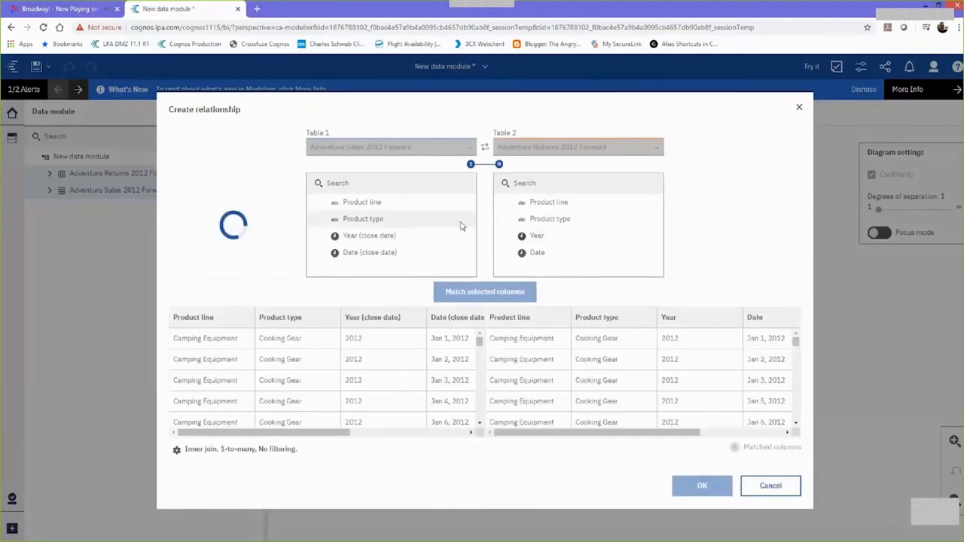
{"action": "left_click", "coordinate": [570, 228]}
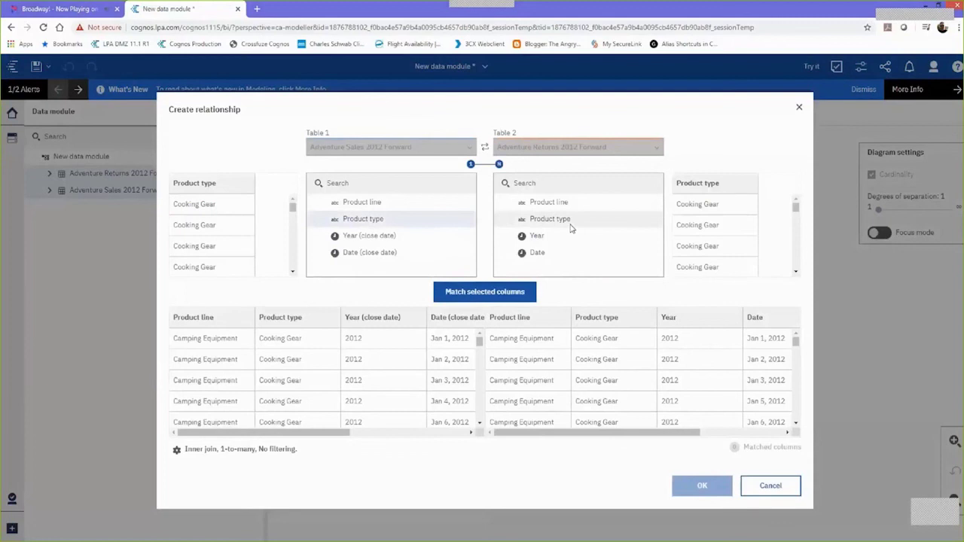
{"action": "left_click", "coordinate": [500, 292]}
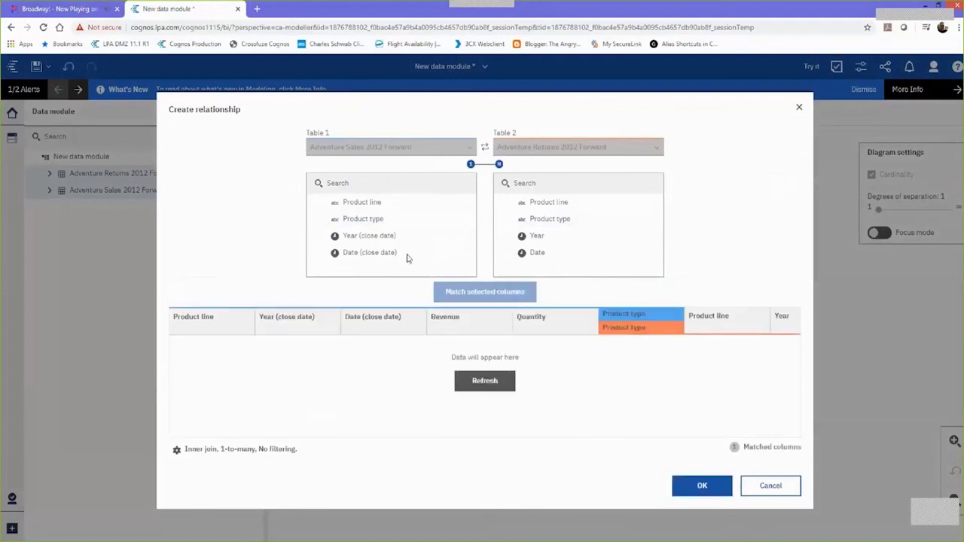
- Match the sales table's Date (close date) column with the returns table's Date column in the relationship
{"action": "left_click", "coordinate": [407, 255]}
{"action": "left_click", "coordinate": [561, 254]}
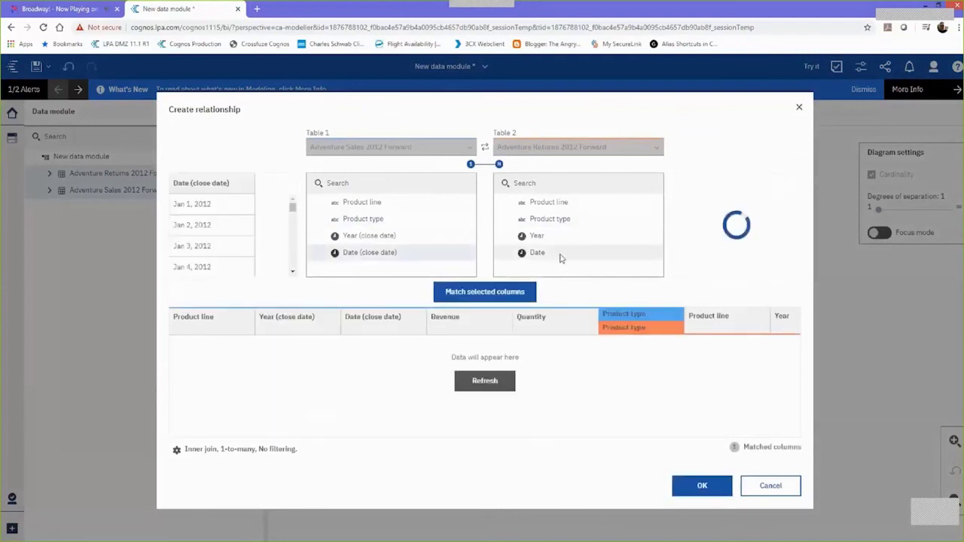
{"action": "left_click", "coordinate": [485, 293]}
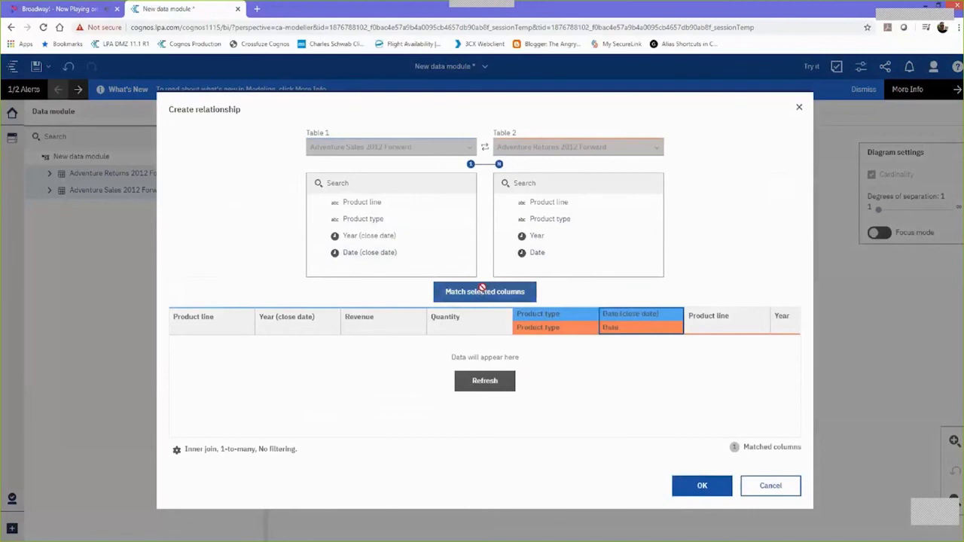
- Set the relationship's optimization to Unique values, read the optimization help, refresh the matched data preview and create the relationship
{"action": "left_click", "coordinate": [225, 449]}
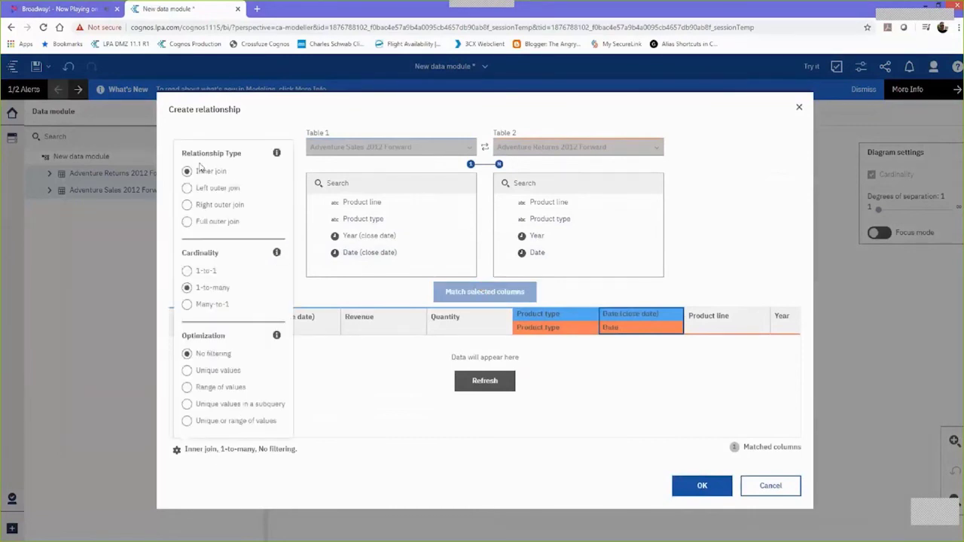
{"action": "left_click", "coordinate": [200, 375]}
{"action": "left_click", "coordinate": [277, 338]}
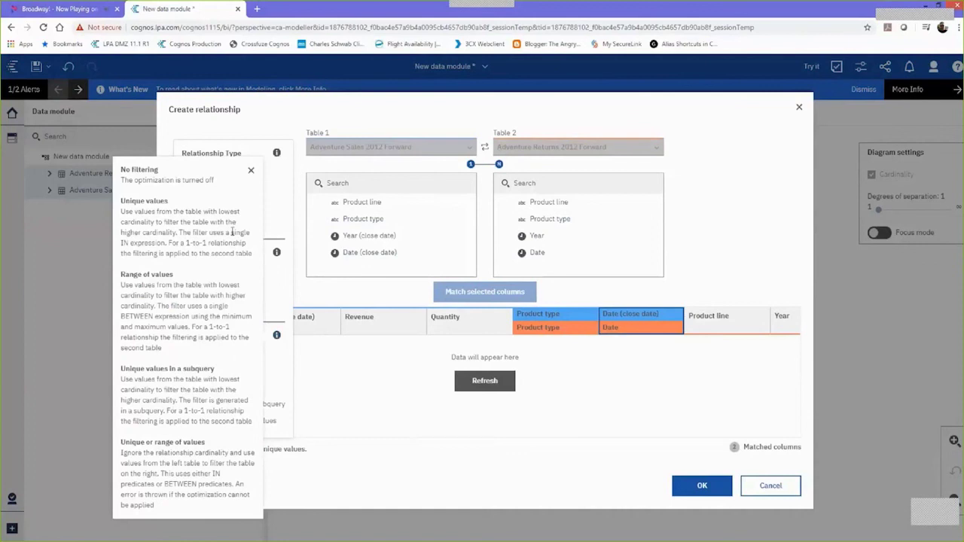
{"action": "left_click", "coordinate": [253, 173]}
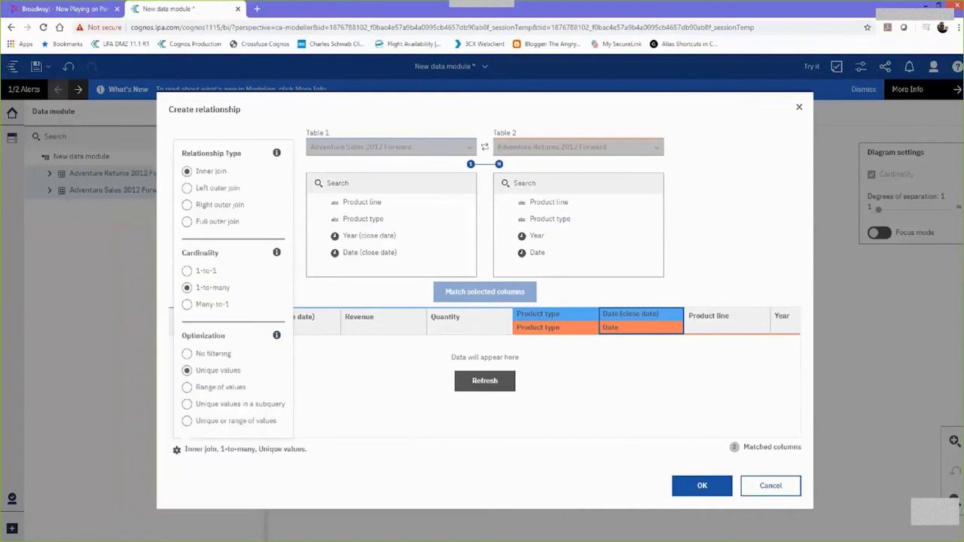
{"action": "left_click", "coordinate": [690, 491]}
{"action": "left_click", "coordinate": [486, 381]}
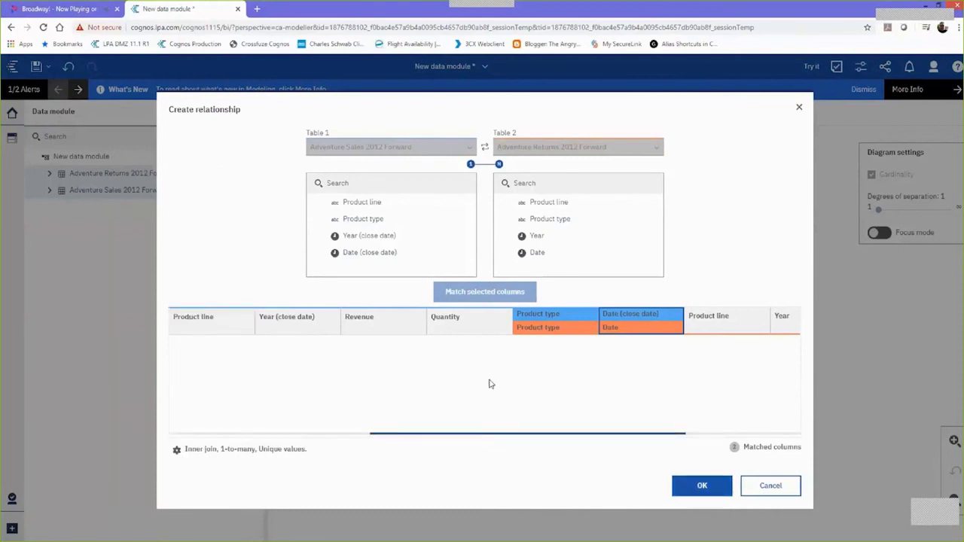
{"action": "left_click", "coordinate": [684, 494]}
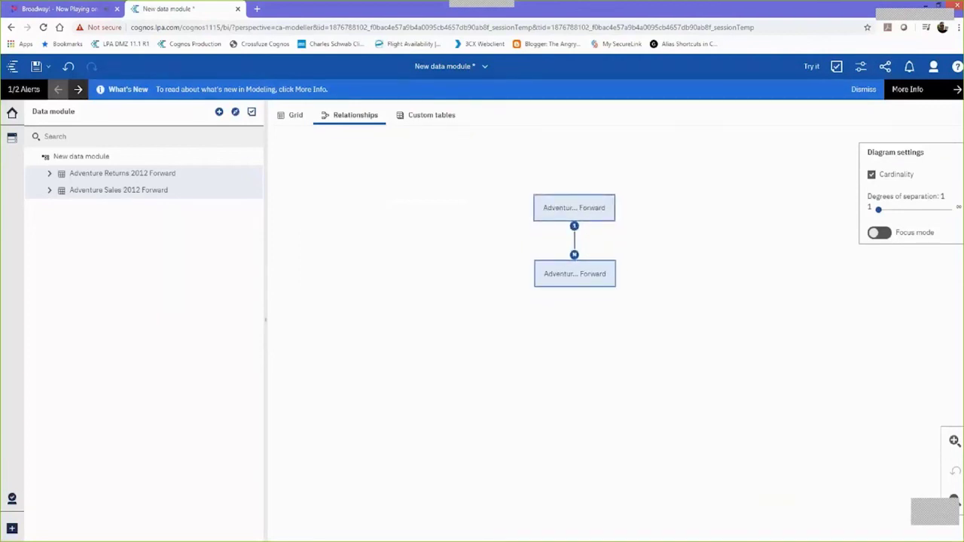
- Try the data module in a new report, building a list of Product line, Product type, Revenue, Quantity and Return quantity
{"action": "left_click", "coordinate": [812, 68]}
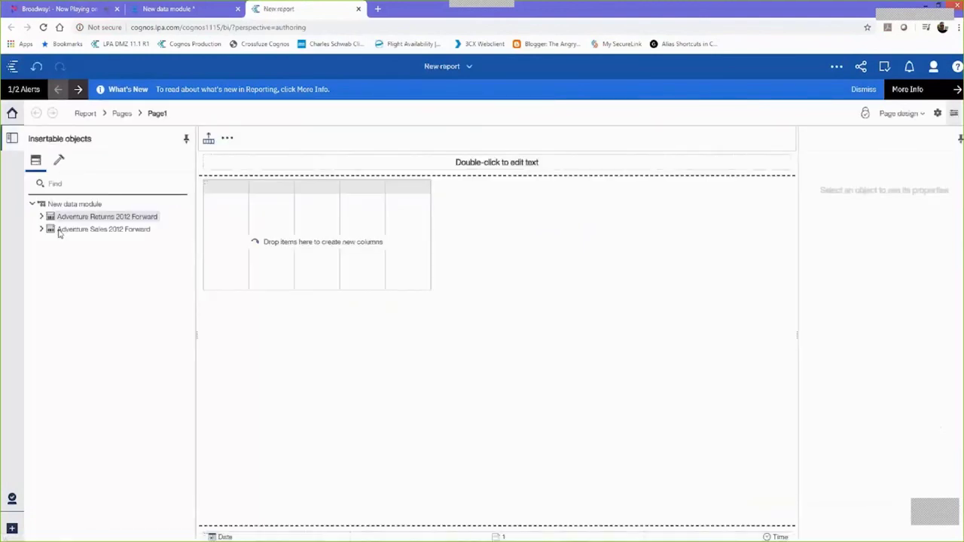
{"action": "left_click", "coordinate": [42, 216]}
{"action": "left_click", "coordinate": [42, 293]}
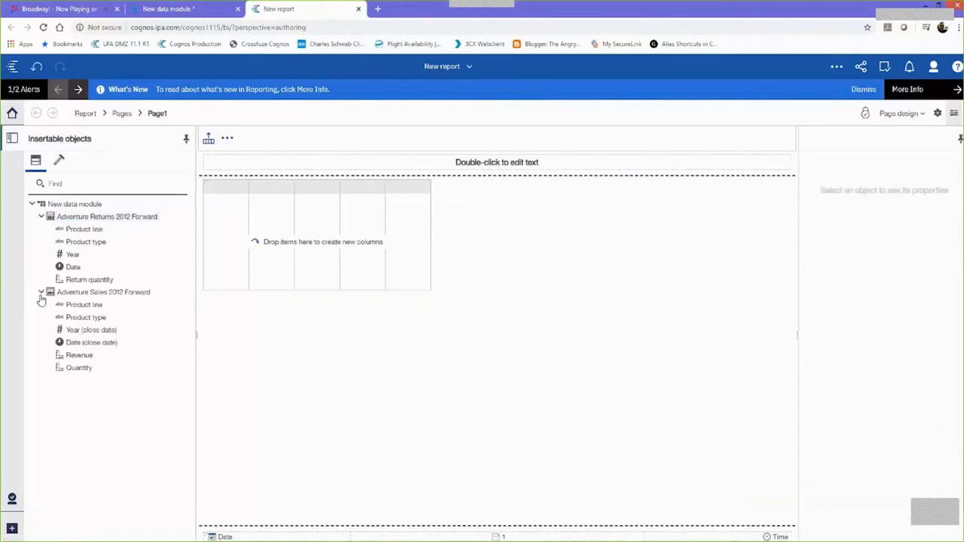
{"action": "left_click", "coordinate": [75, 229]}
{"action": "left_click", "coordinate": [71, 241], "text": "ctrl"}
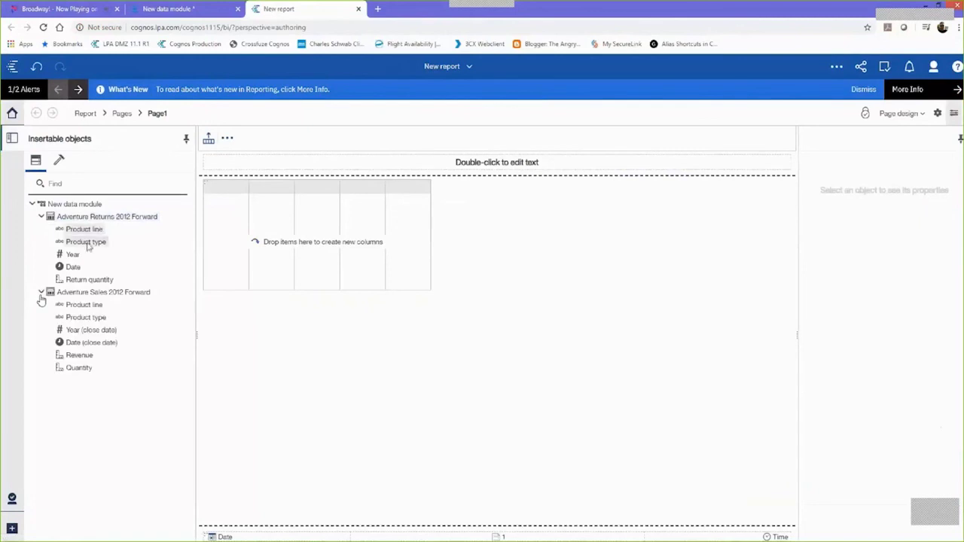
{"action": "left_click", "coordinate": [82, 359], "text": "ctrl"}
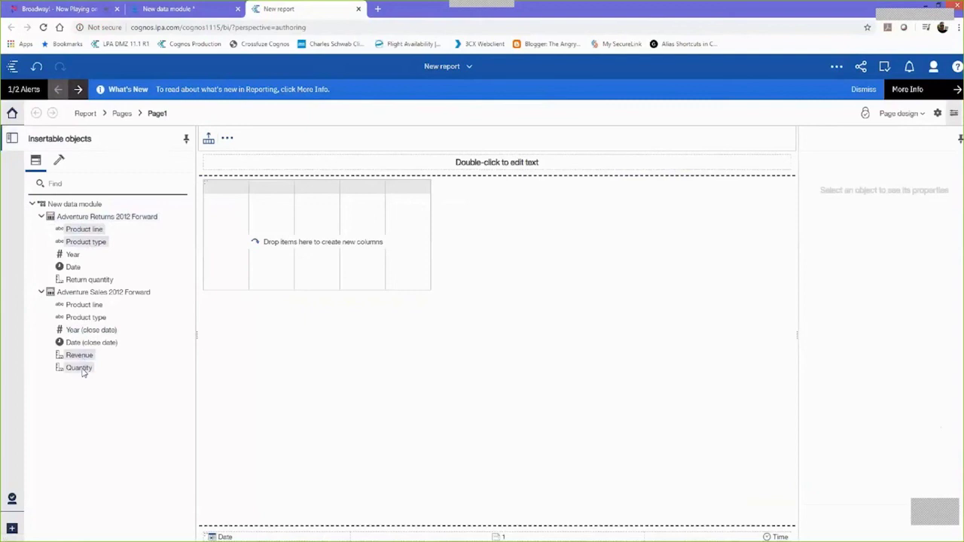
{"action": "left_click", "coordinate": [85, 279], "text": "ctrl"}
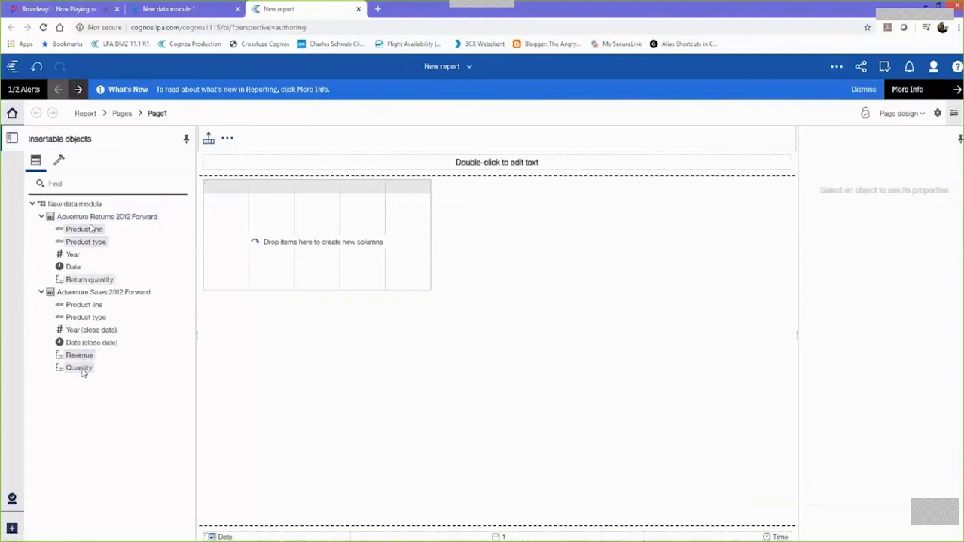
{"action": "left_click_drag", "start_coordinate": [90, 229], "coordinate": [212, 232]}
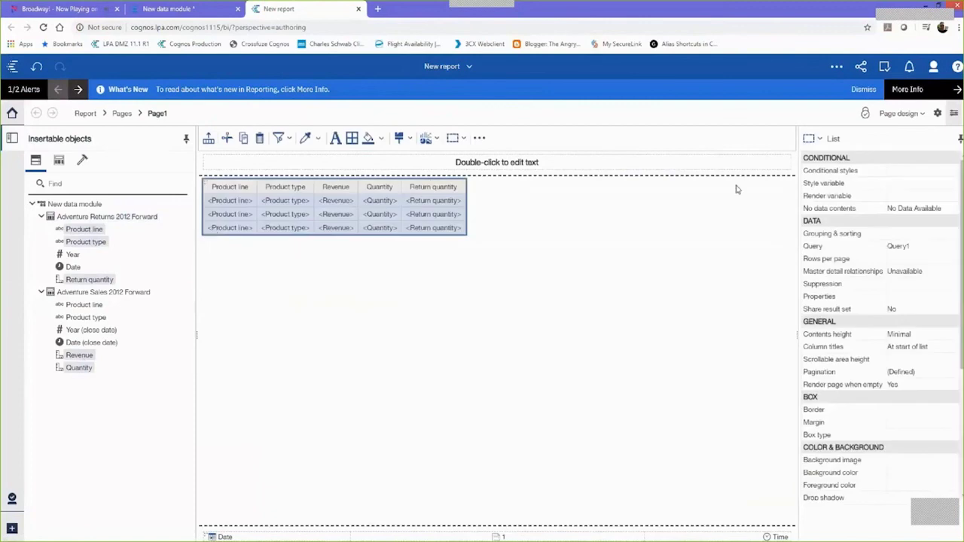
- Preview the report page, add a Quantity - Return quantity calculation to the list, and close the test report
{"action": "left_click", "coordinate": [898, 113]}
{"action": "left_click", "coordinate": [920, 154]}
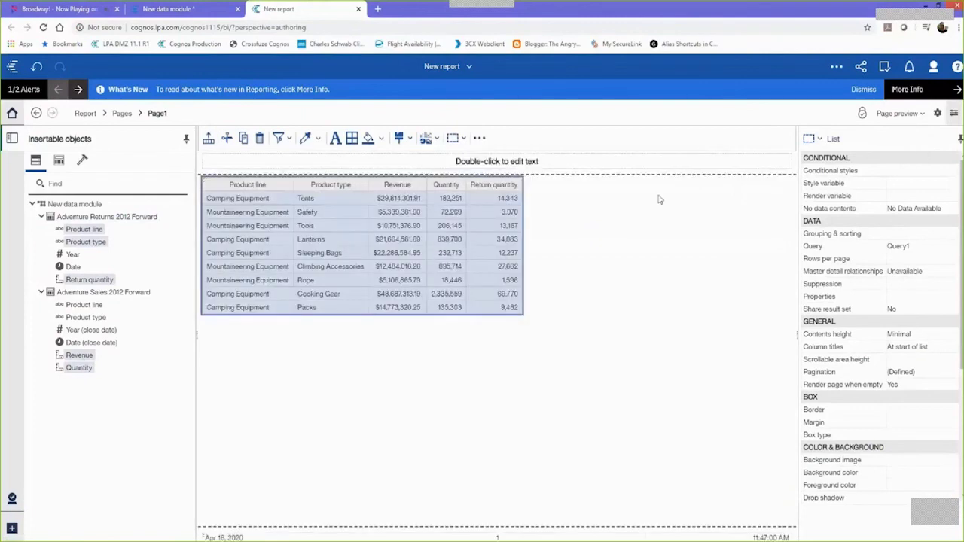
{"action": "left_click", "coordinate": [456, 211]}
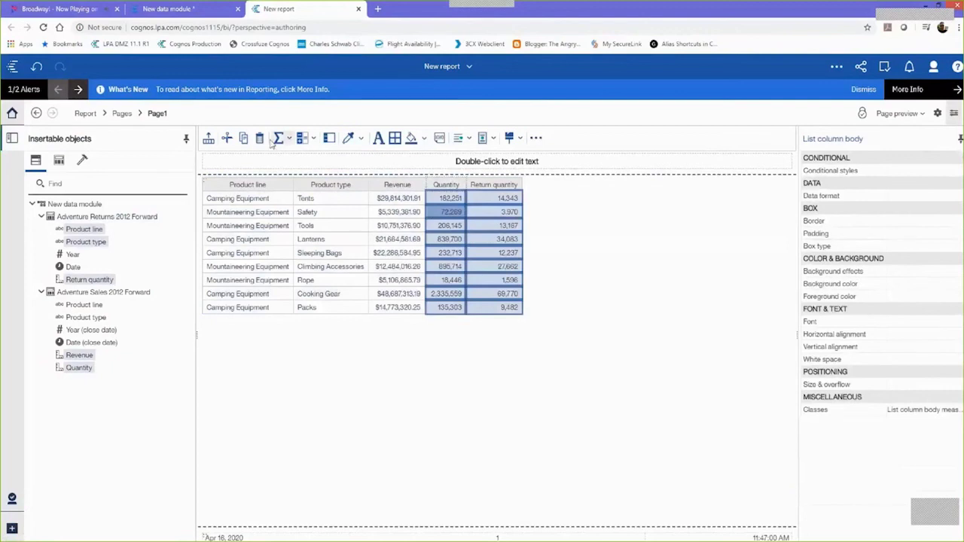
{"action": "left_click", "coordinate": [314, 139]}
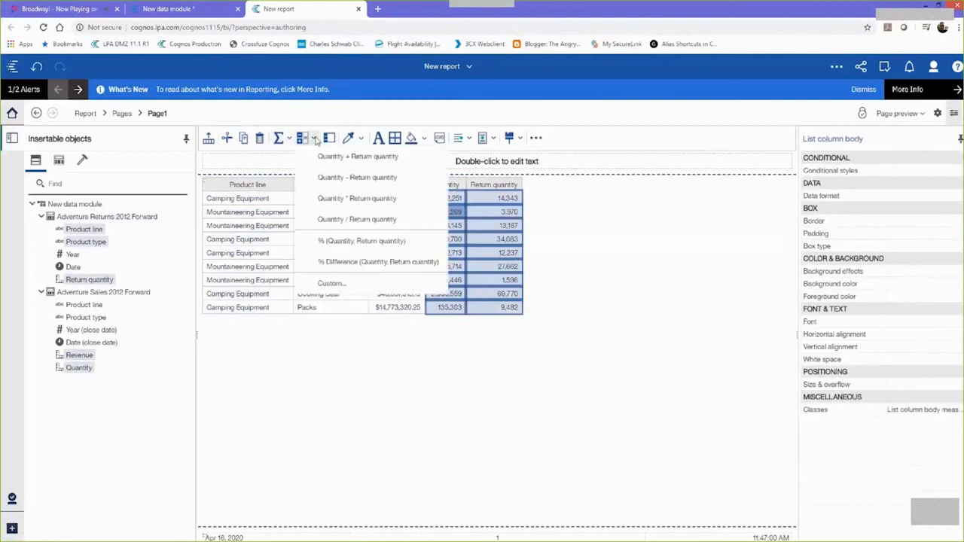
{"action": "left_click", "coordinate": [326, 177]}
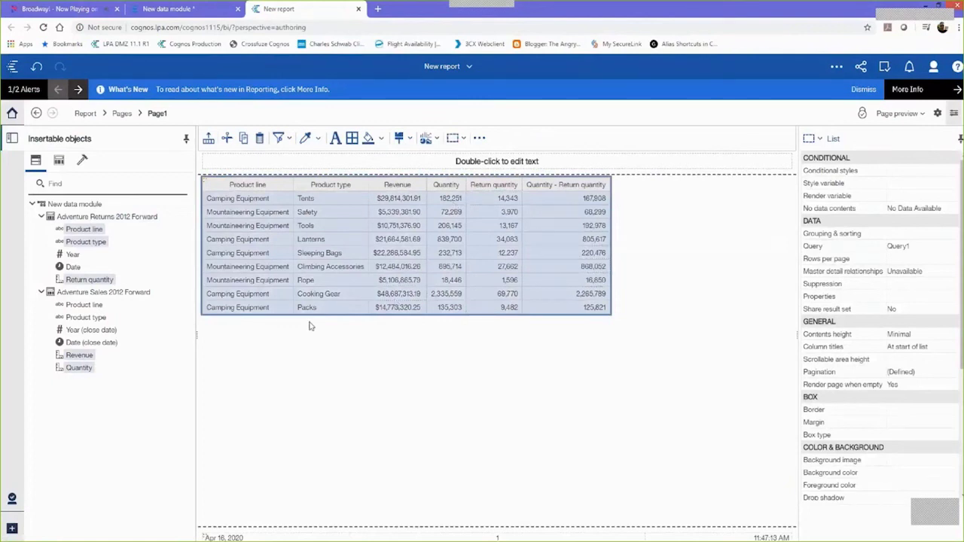
{"action": "left_click", "coordinate": [358, 9]}
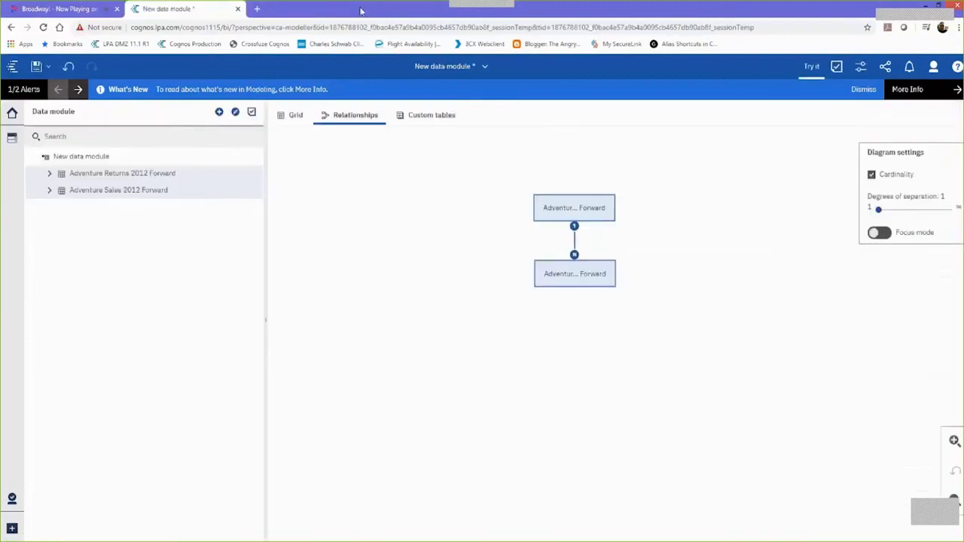
- Save the data module in My content as "Adventure Sales and Return Analysis (2012 Forward)"
{"action": "left_click", "coordinate": [45, 67]}
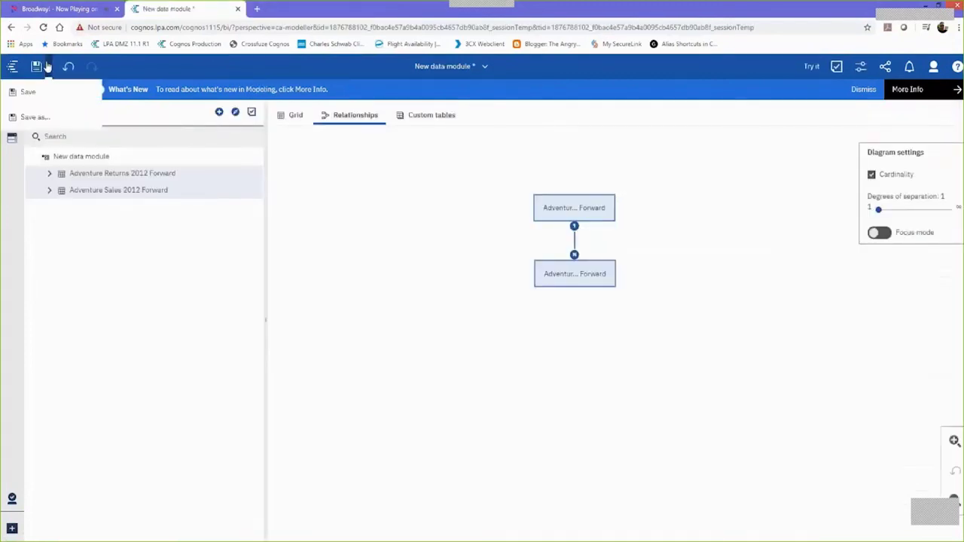
{"action": "left_click", "coordinate": [48, 117]}
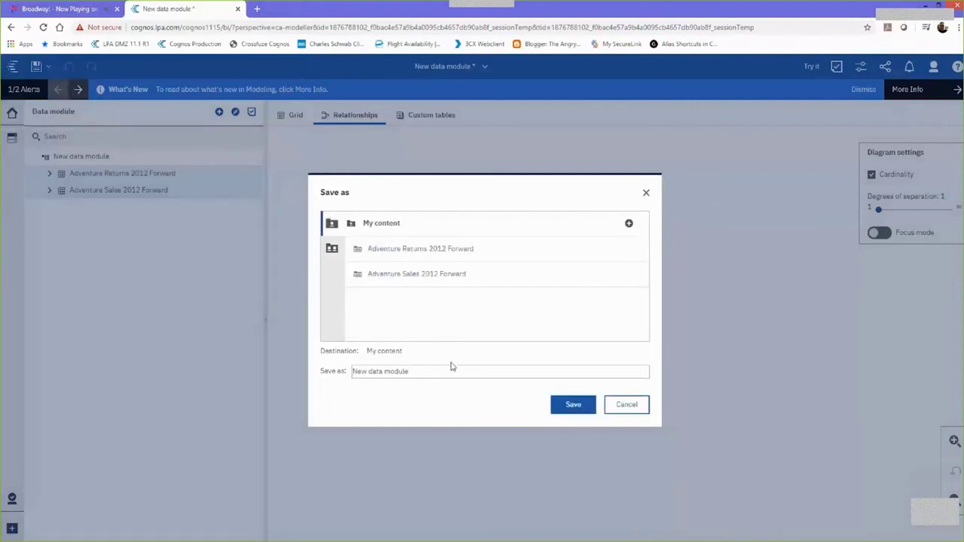
{"action": "left_click_drag", "start_coordinate": [452, 367], "coordinate": [328, 350]}
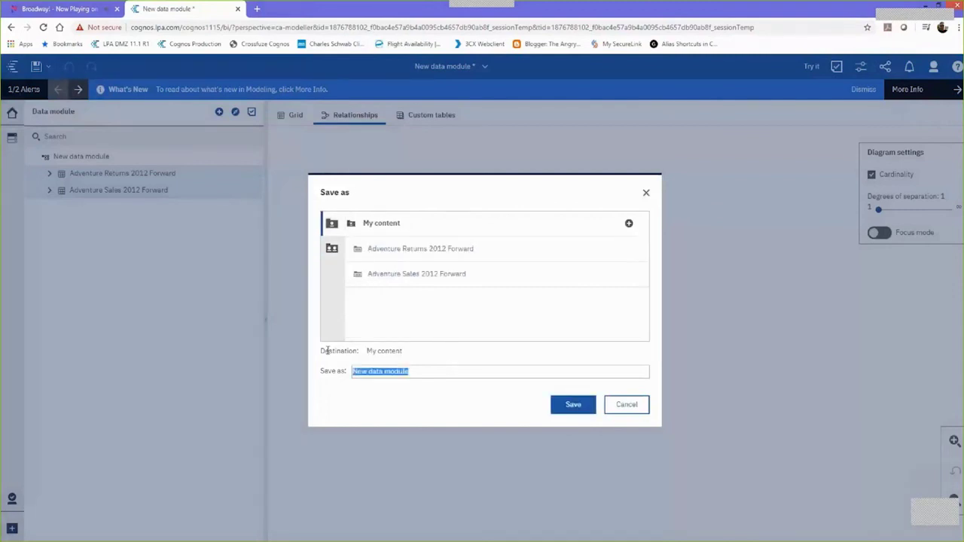
{"action": "type", "text": "Adventure Sales and Return Analy"}
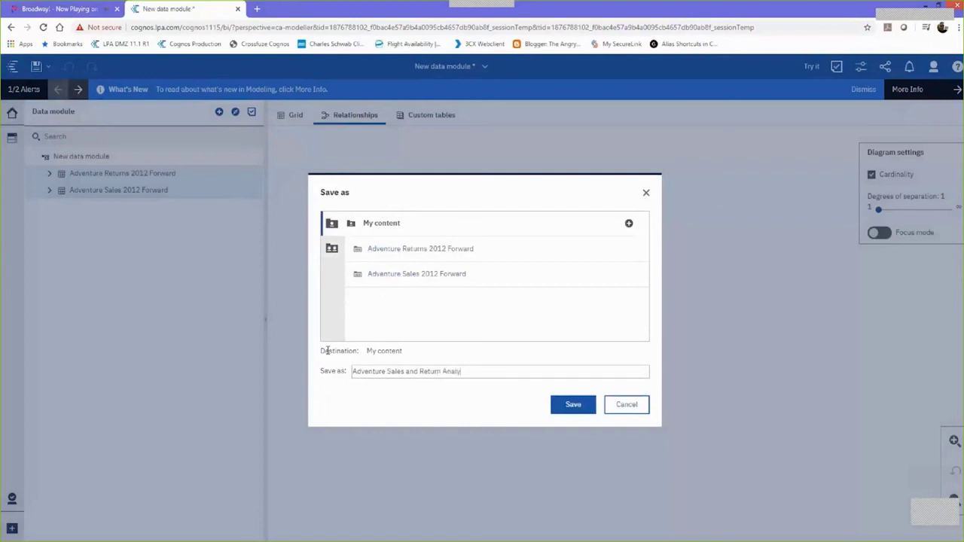
{"action": "type", "text": "sis (2012 Forward"}
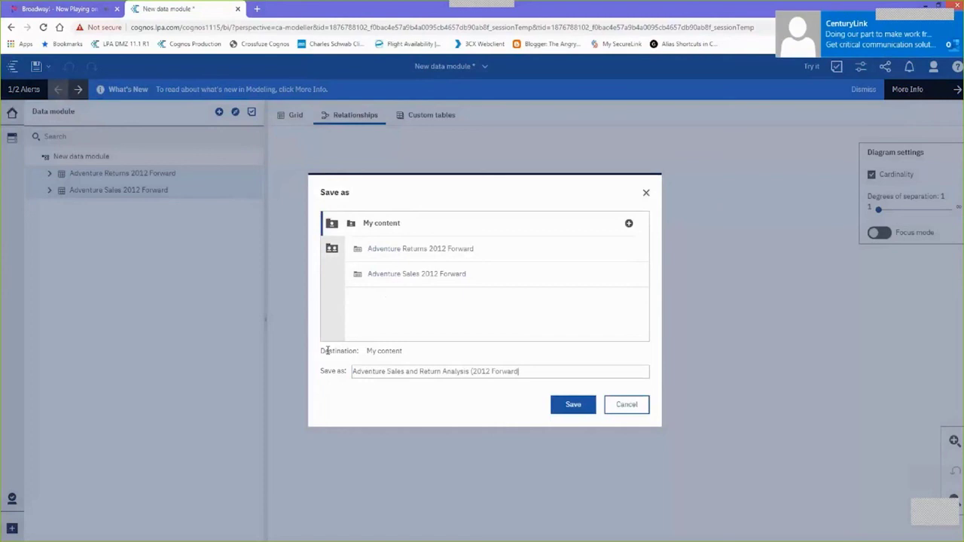
{"action": "left_click", "coordinate": [569, 409]}
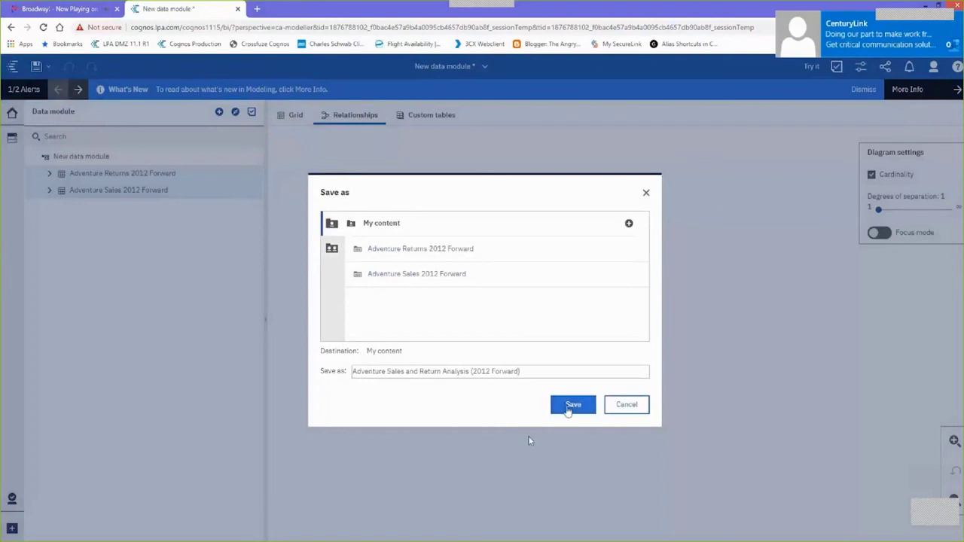
{"action": "left_click", "coordinate": [568, 409]}
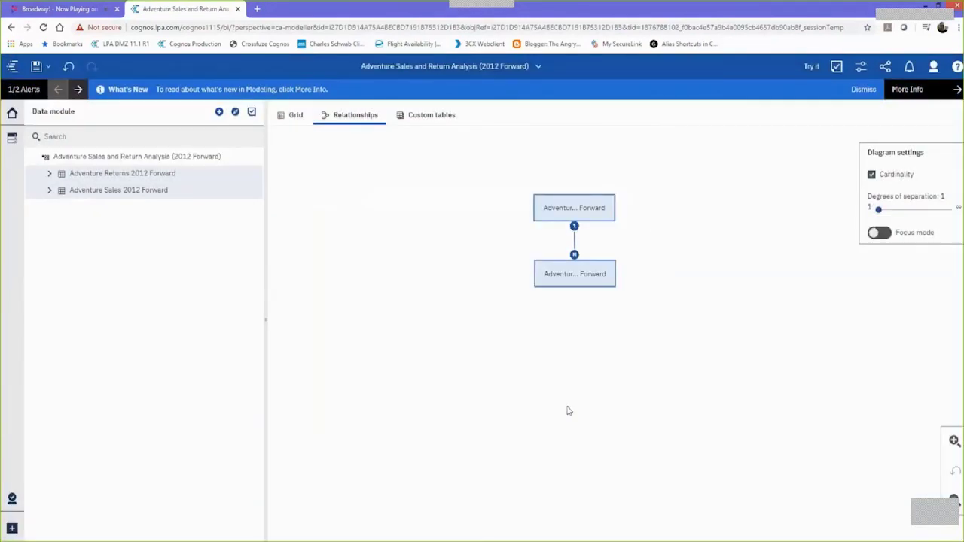
- Close the Adventure Sales and Return Analysis (2012 Forward) data module and open My content
{"action": "left_click", "coordinate": [538, 68]}
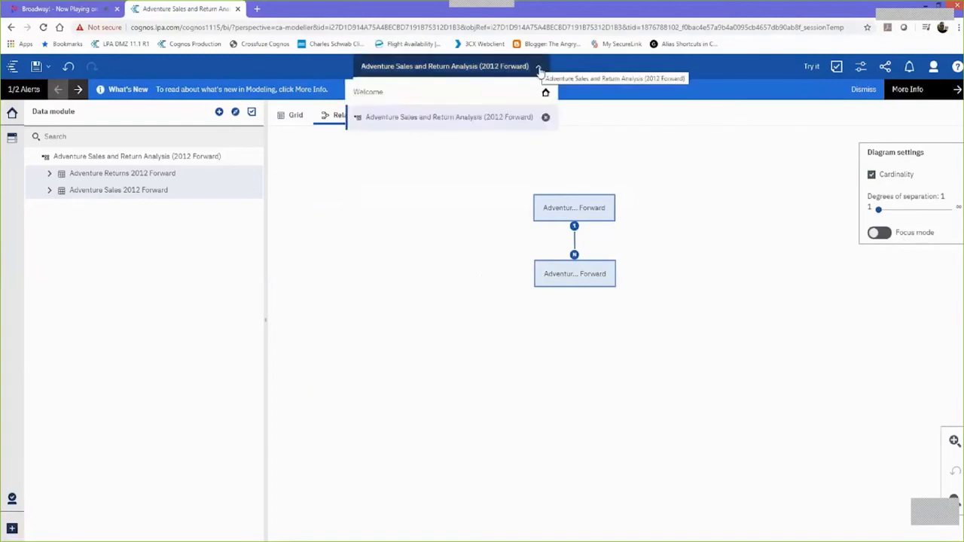
{"action": "left_click", "coordinate": [545, 119]}
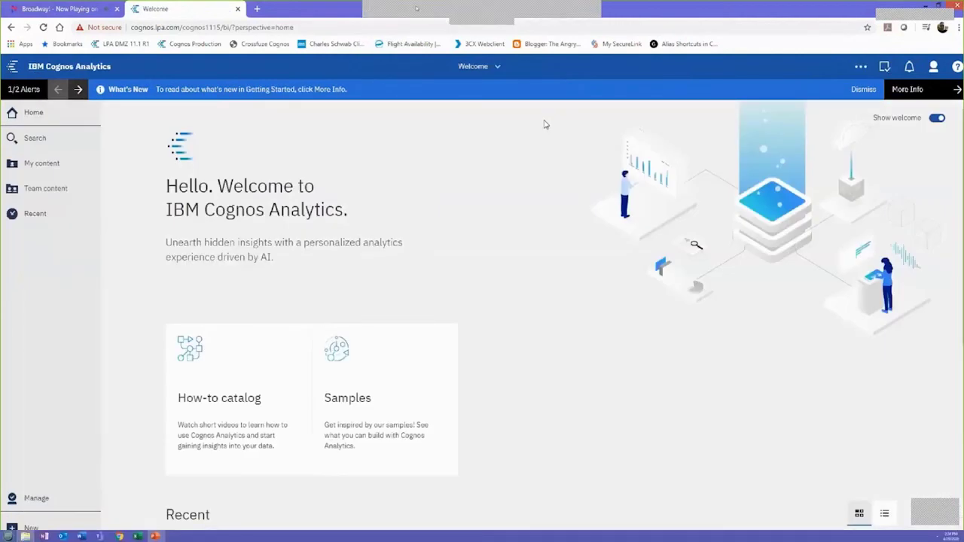
{"action": "left_click", "coordinate": [45, 165]}
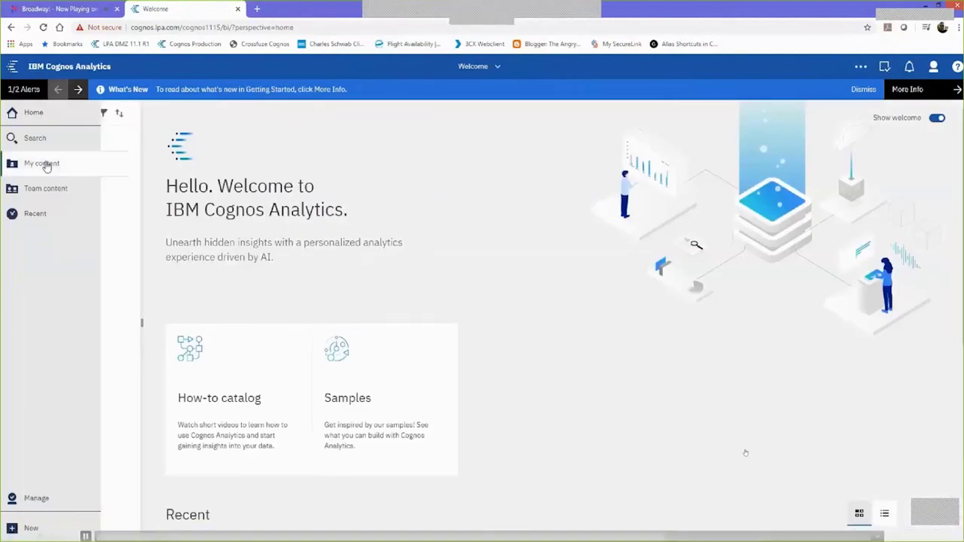
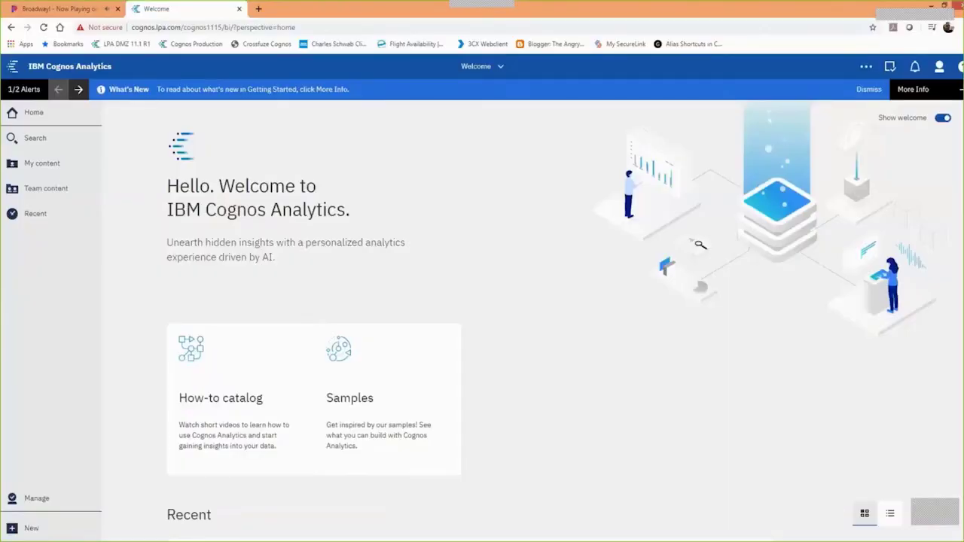
- Upload Resort.xlsx from the File Explorer Downloads folder into Cognos as a new data module, and show the relationships between its tables
{"action": "key", "text": "alt+Tab"}
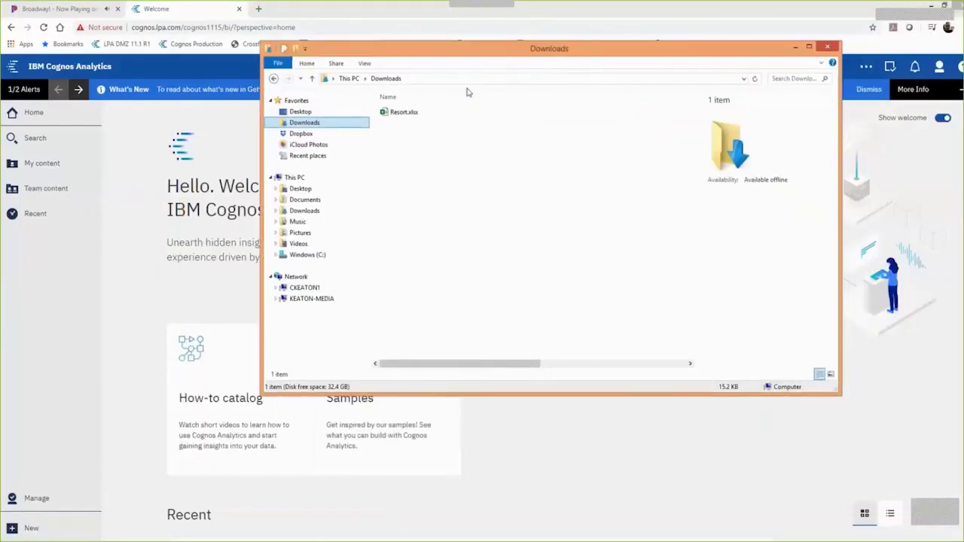
{"action": "left_click_drag", "start_coordinate": [395, 117], "coordinate": [443, 524]}
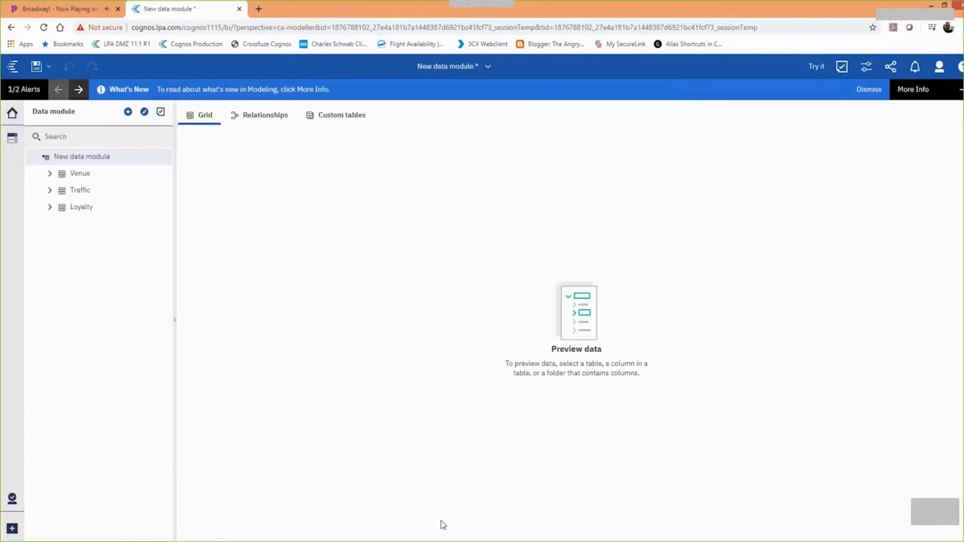
{"action": "left_click", "coordinate": [50, 174]}
{"action": "left_click", "coordinate": [269, 115]}
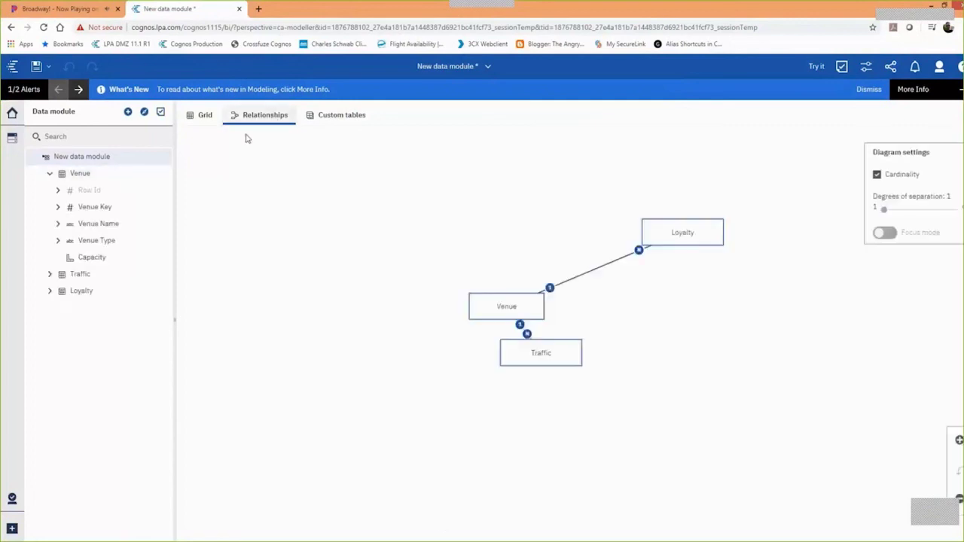
- Hide the Venue Key column from users in the Traffic, Venue and Loyalty tables
{"action": "left_click", "coordinate": [50, 274]}
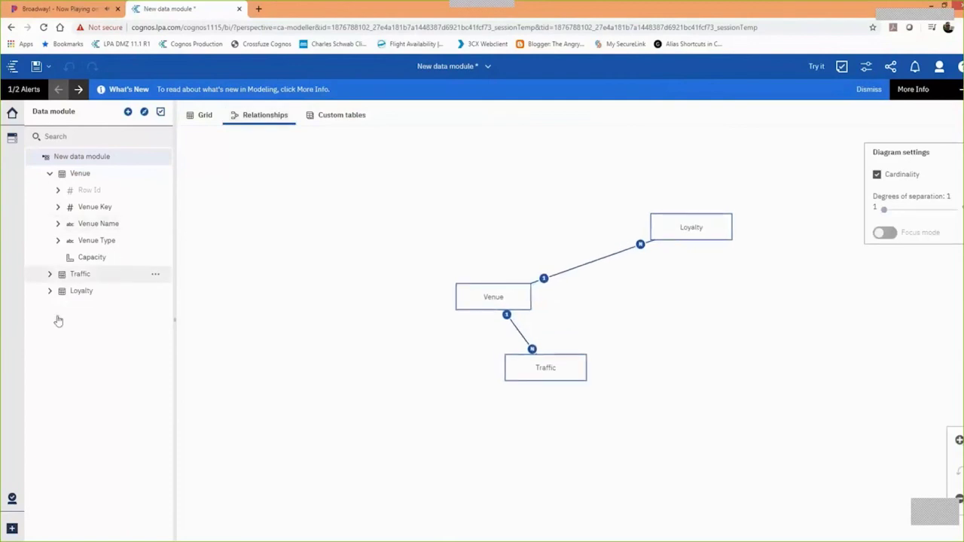
{"action": "left_click", "coordinate": [51, 376]}
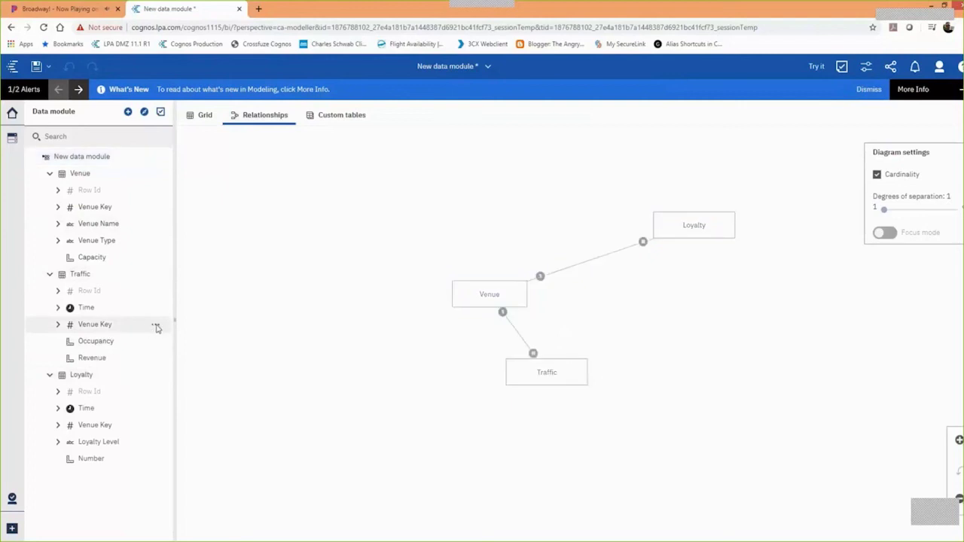
{"action": "left_click", "coordinate": [155, 326]}
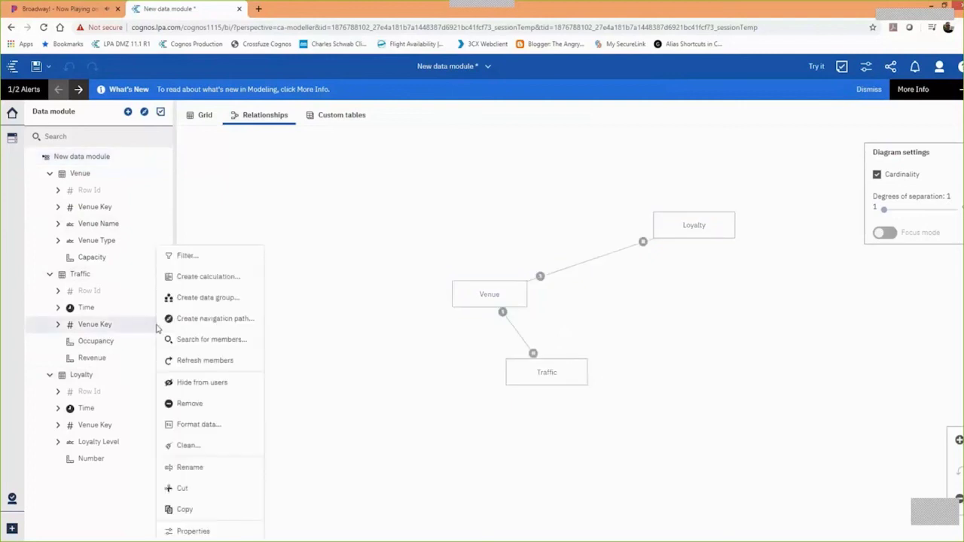
{"action": "left_click", "coordinate": [219, 381]}
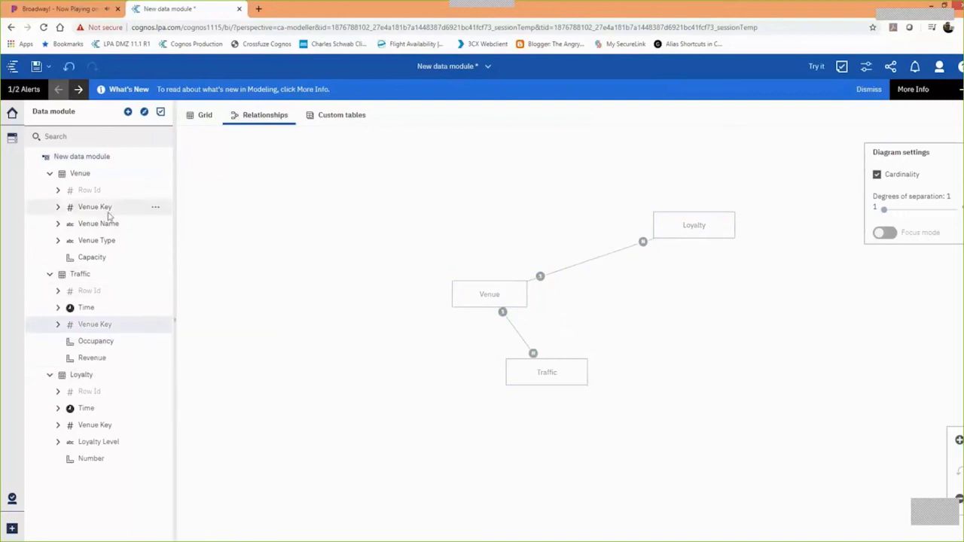
{"action": "left_click", "coordinate": [156, 211]}
{"action": "left_click", "coordinate": [190, 350]}
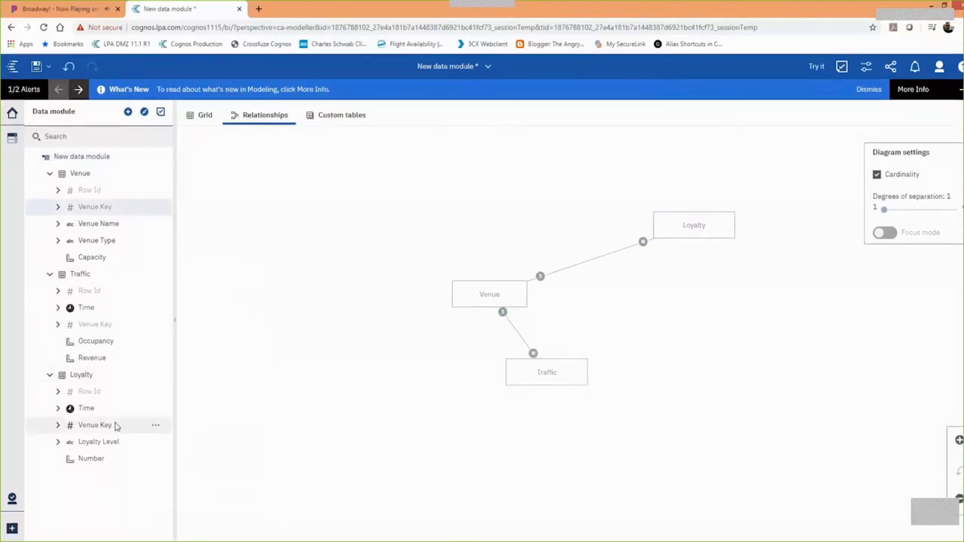
{"action": "left_click", "coordinate": [156, 426]}
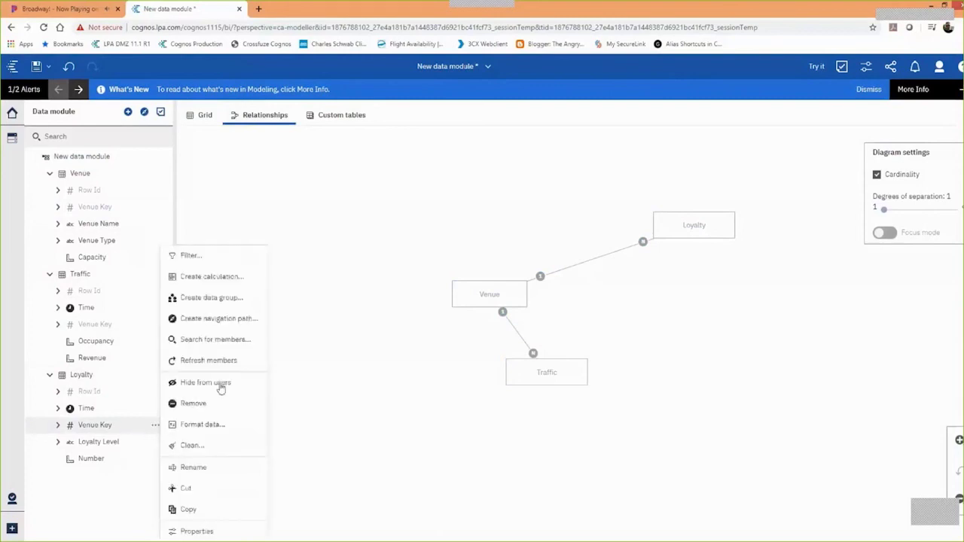
{"action": "left_click", "coordinate": [221, 387]}
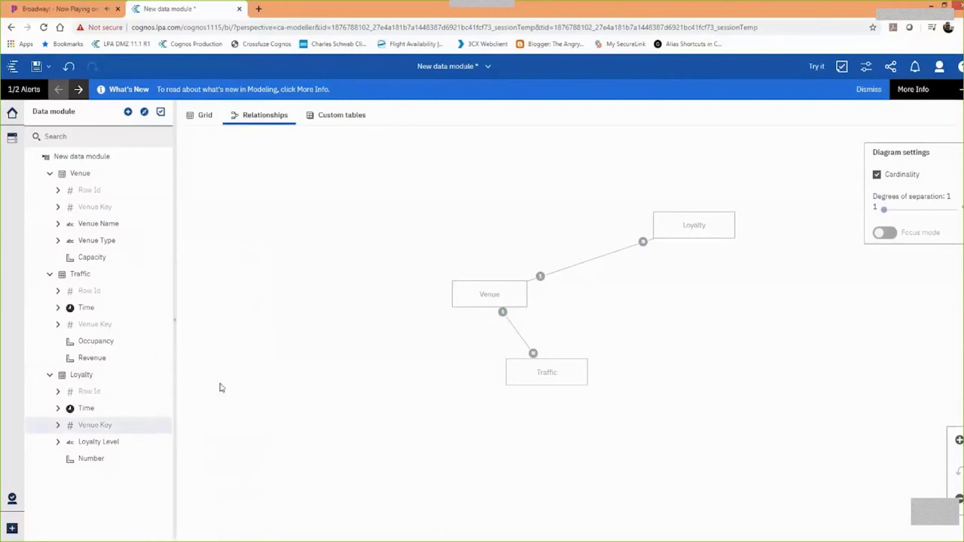
- Save the new data module in My content as "Resort Traffic"
{"action": "left_click", "coordinate": [49, 68]}
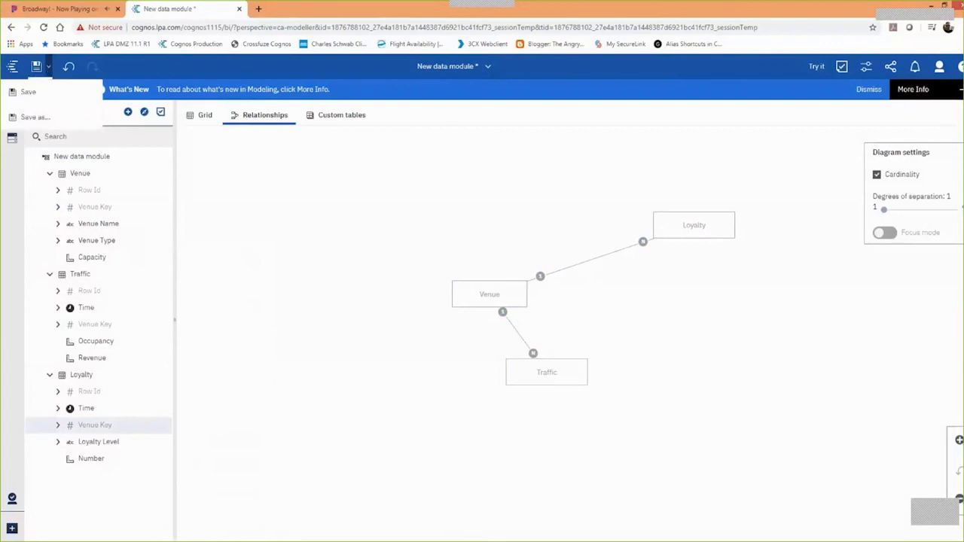
{"action": "left_click", "coordinate": [39, 118]}
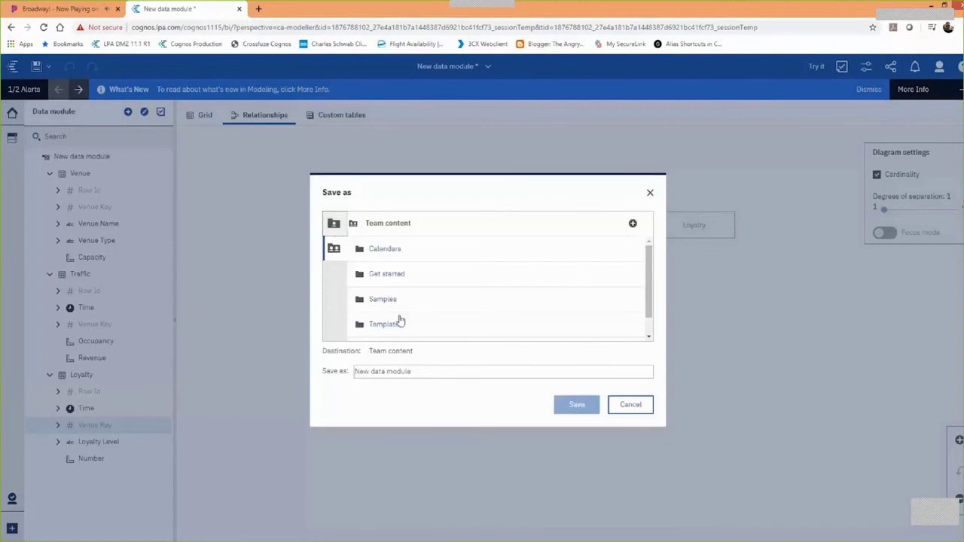
{"action": "triple_click", "coordinate": [431, 371]}
{"action": "type", "text": "Res"}
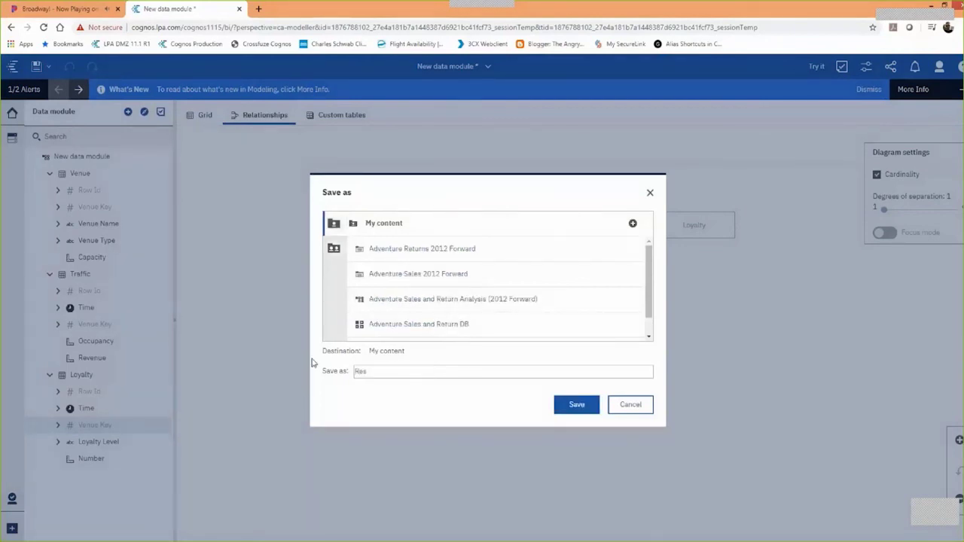
{"action": "type", "text": "ort Traffic"}
{"action": "left_click", "coordinate": [588, 406]}
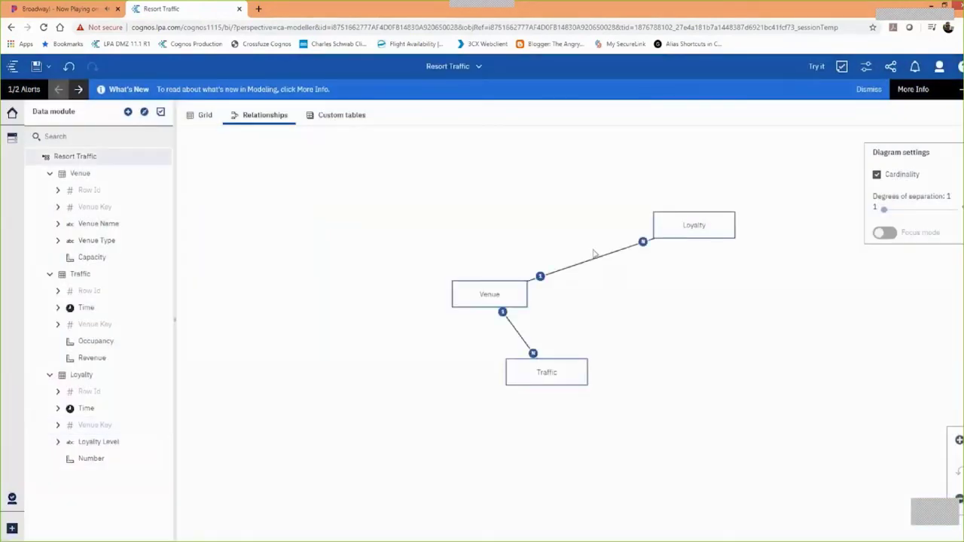
- Create a dashboard from the Resort Traffic data module in My content, using the blank tabbed template
{"action": "left_click", "coordinate": [476, 68]}
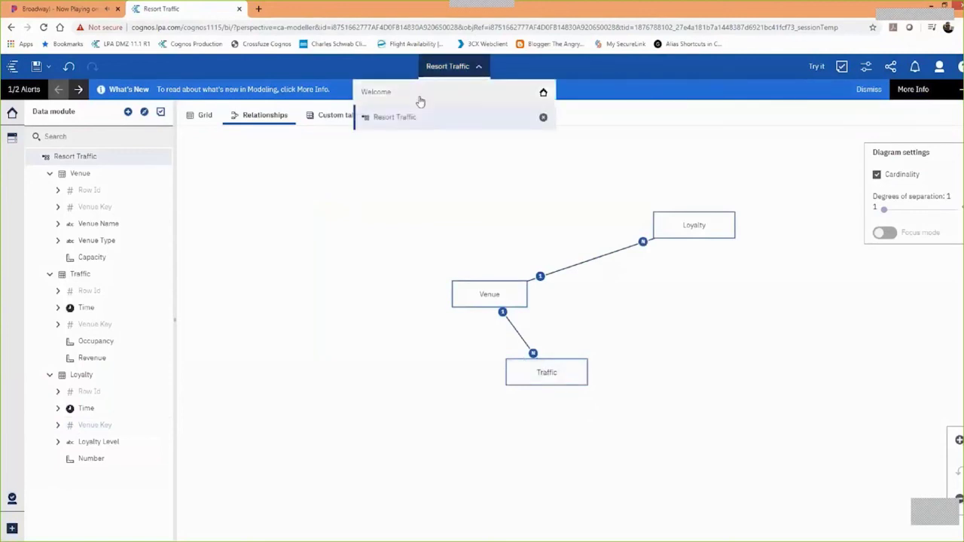
{"action": "left_click", "coordinate": [420, 96]}
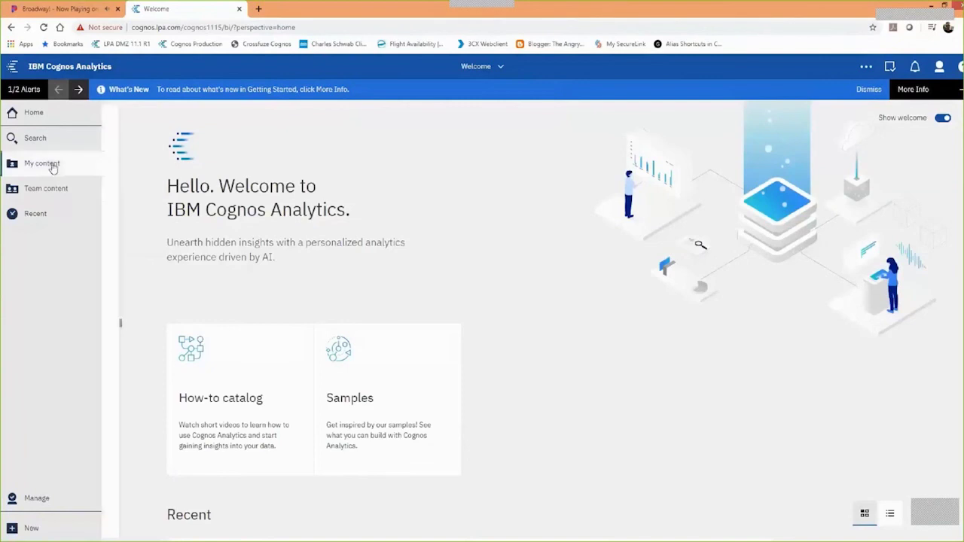
{"action": "left_click", "coordinate": [53, 166]}
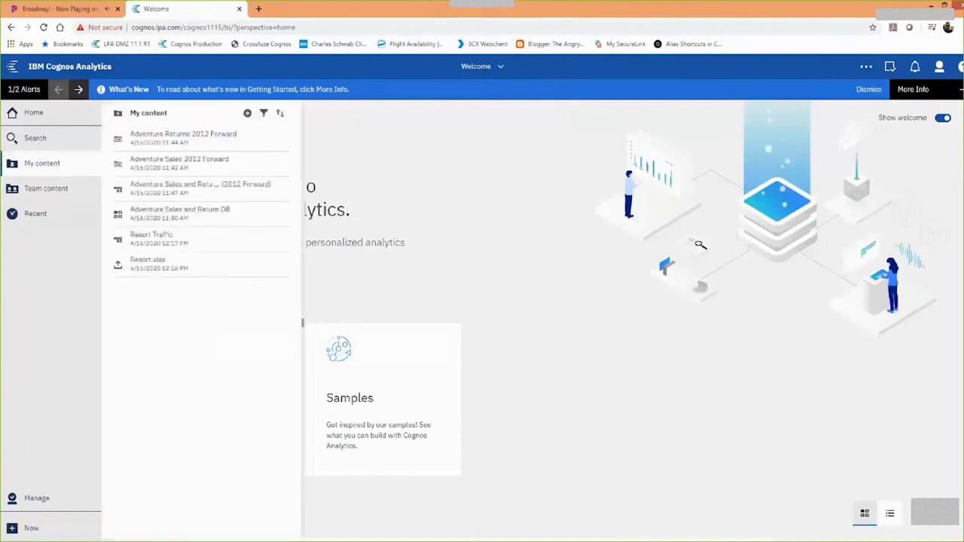
{"action": "right_click", "coordinate": [169, 243]}
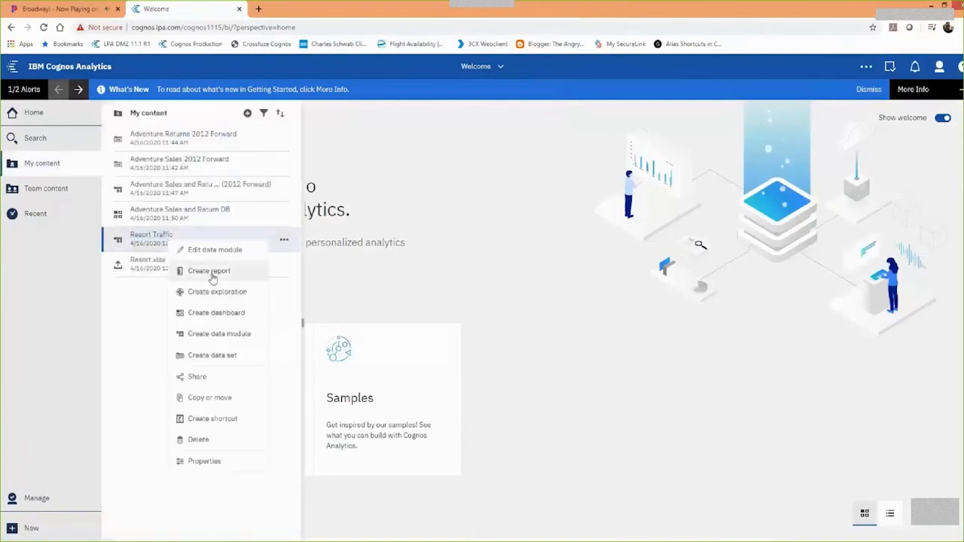
{"action": "left_click", "coordinate": [232, 313]}
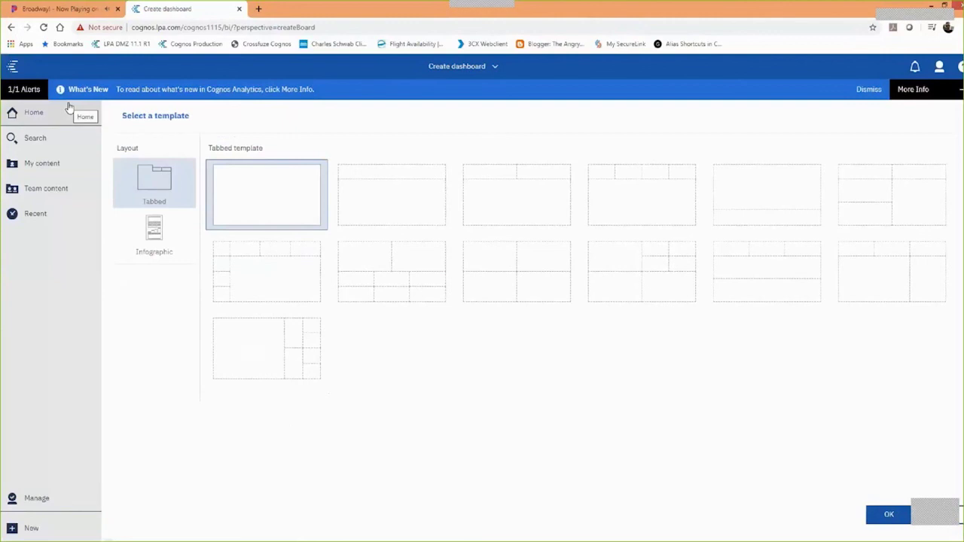
{"action": "double_click", "coordinate": [244, 190]}
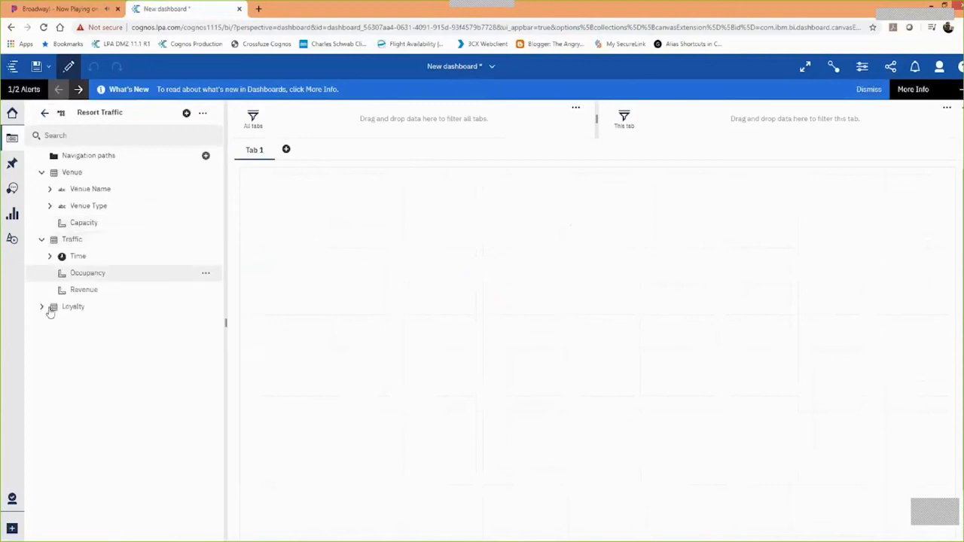
- Add a line chart of Occupancy over Time by Venue Type and enlarge it across the upper half of the canvas
{"action": "left_click", "coordinate": [48, 308]}
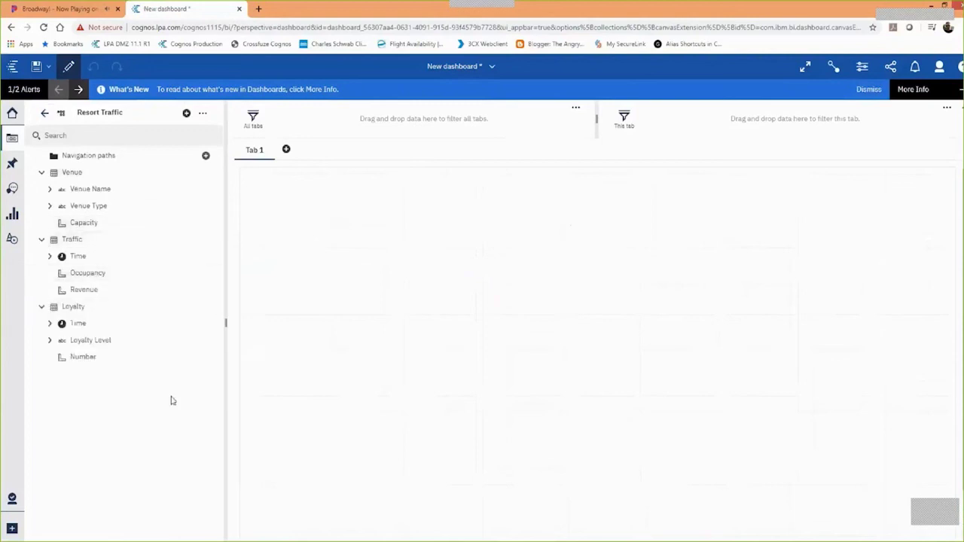
{"action": "left_click", "coordinate": [96, 208]}
{"action": "left_click", "coordinate": [88, 274], "text": "ctrl"}
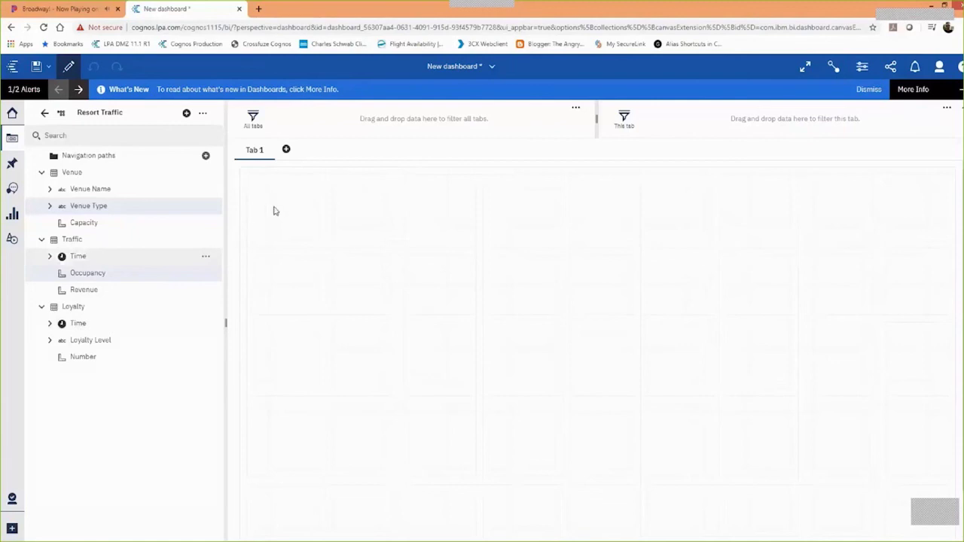
{"action": "left_click_drag", "start_coordinate": [274, 211], "coordinate": [267, 205]}
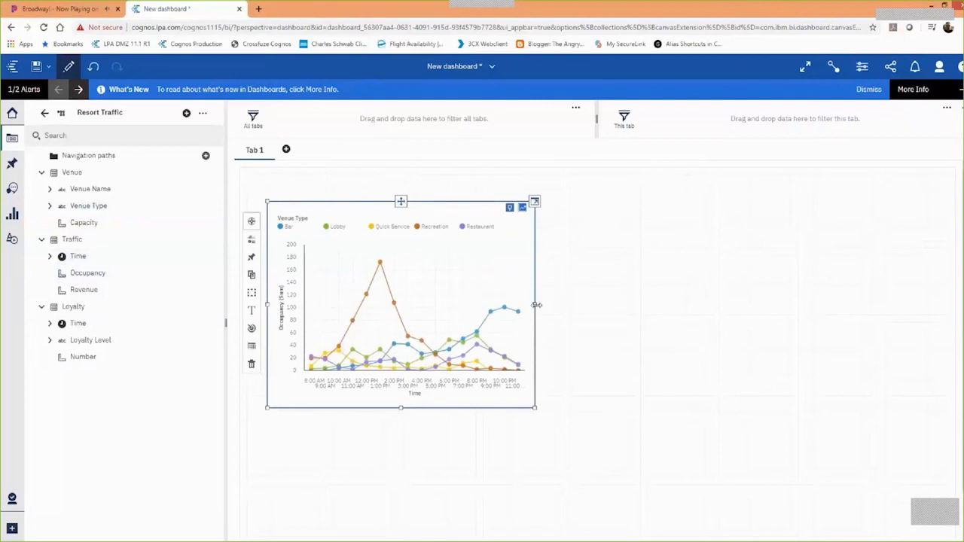
{"action": "left_click_drag", "start_coordinate": [536, 305], "coordinate": [956, 243]}
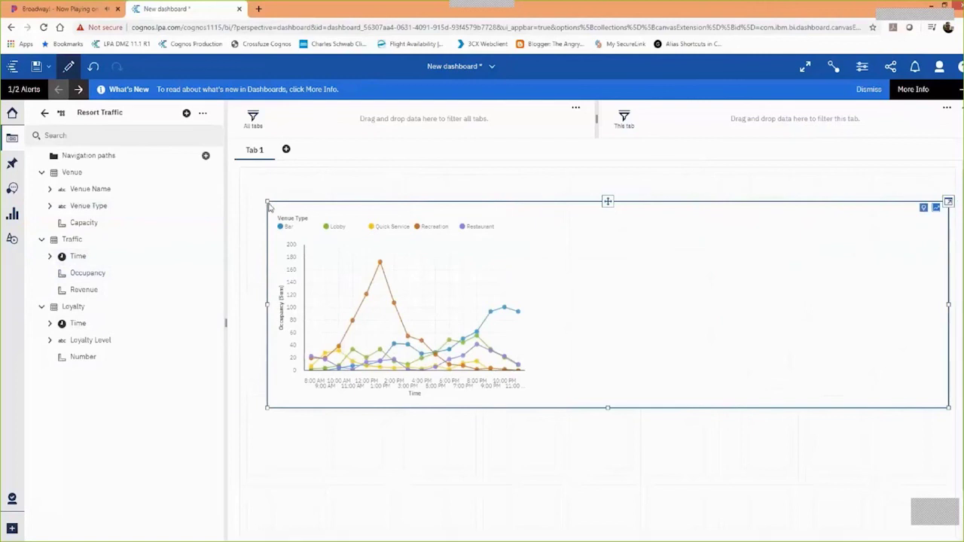
{"action": "left_click_drag", "start_coordinate": [269, 206], "coordinate": [242, 174]}
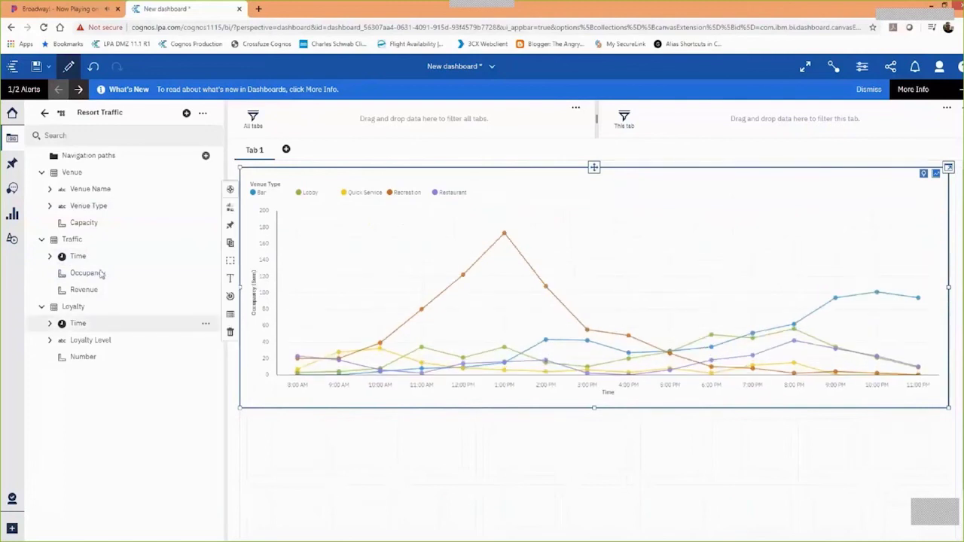
- Filter all dashboard tabs by Venue Type, keeping only Bar and Recreation
{"action": "left_click", "coordinate": [83, 208]}
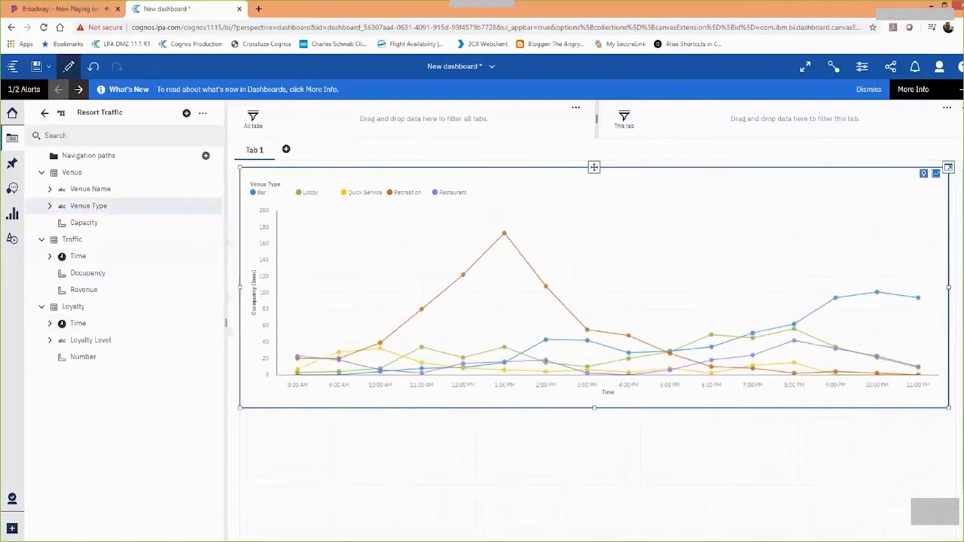
{"action": "left_click_drag", "start_coordinate": [83, 205], "coordinate": [366, 125]}
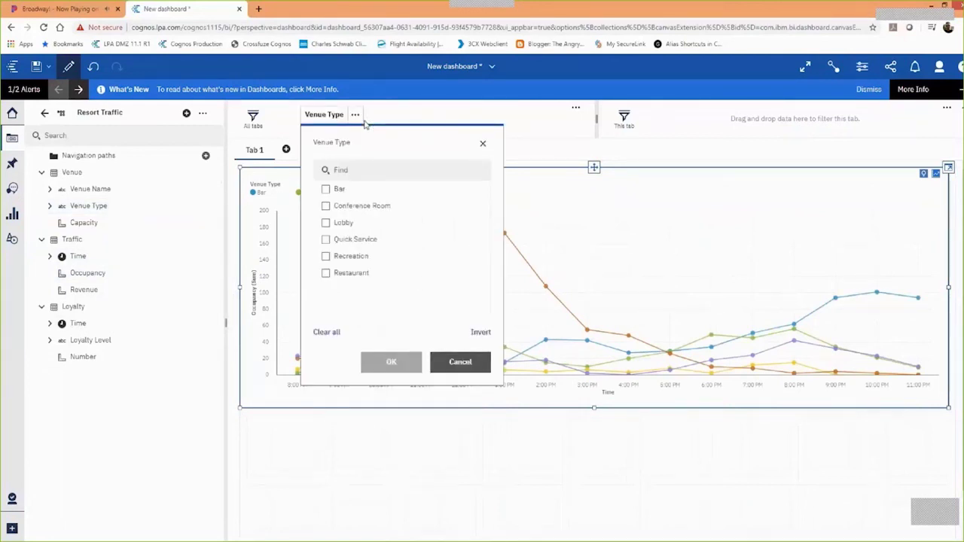
{"action": "left_click", "coordinate": [326, 190]}
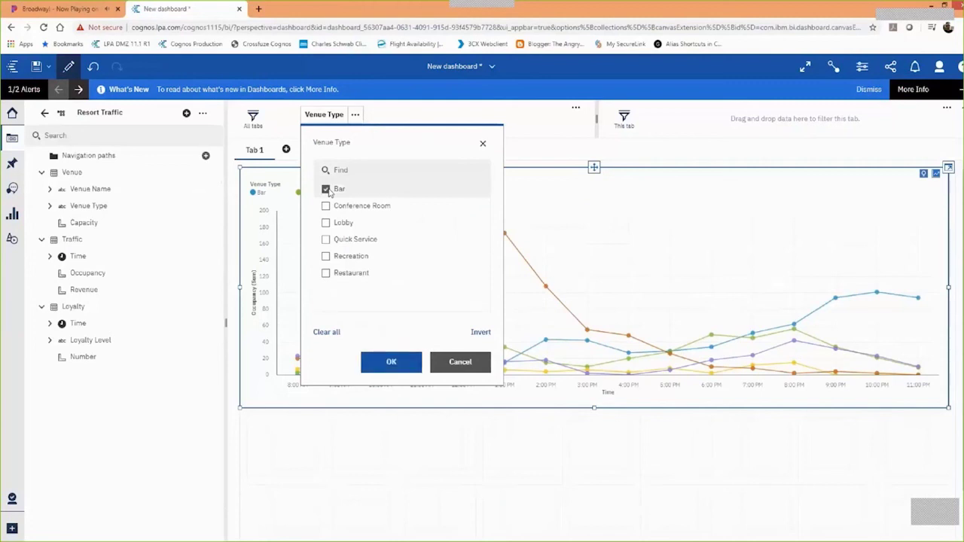
{"action": "left_click", "coordinate": [326, 257]}
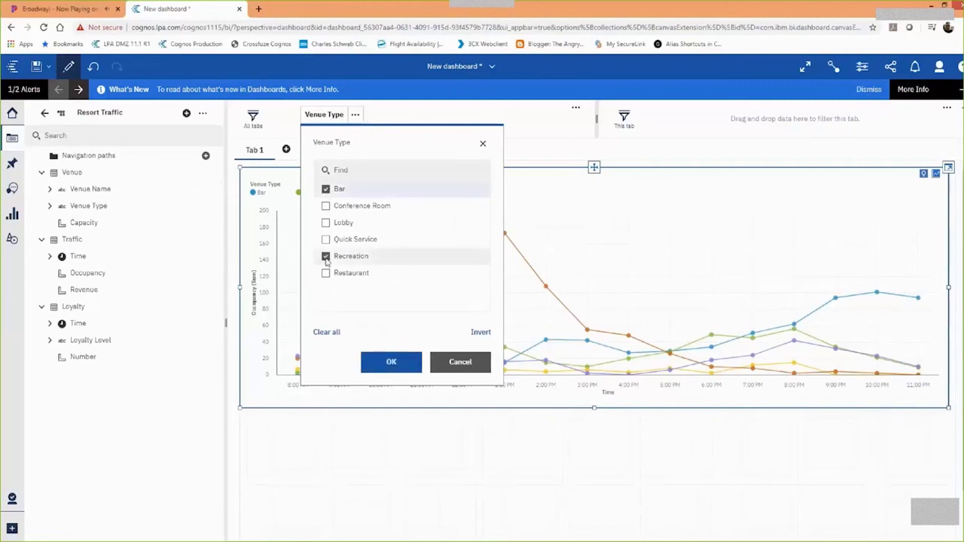
{"action": "left_click", "coordinate": [392, 363]}
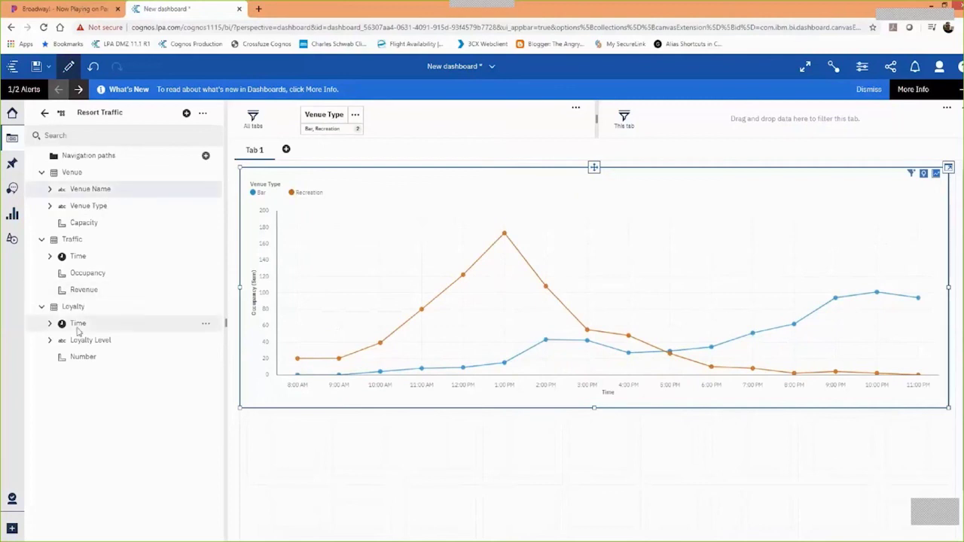
- Add a heat map of Revenue by Venue Name and Traffic Time below the occupancy line chart and select it
{"action": "left_click", "coordinate": [80, 256]}
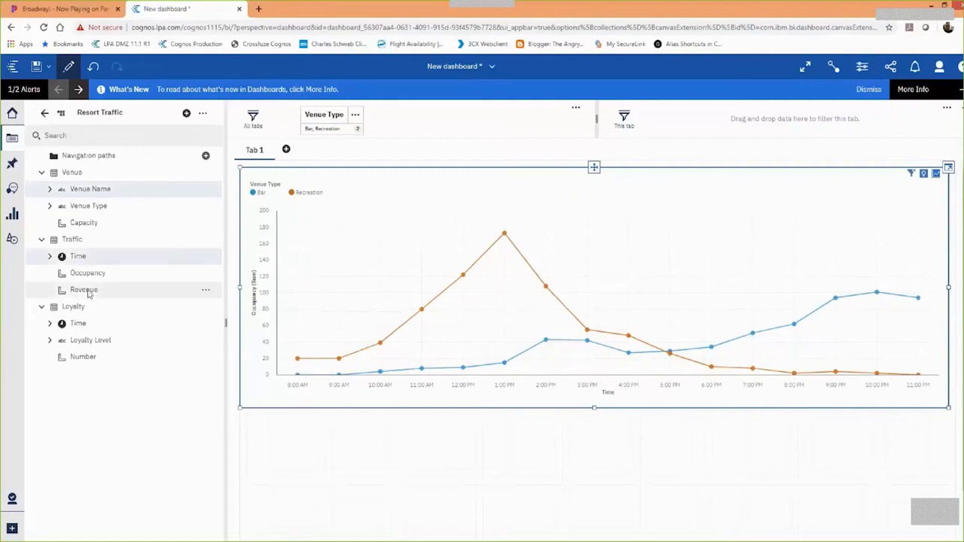
{"action": "left_click", "coordinate": [88, 294], "text": "ctrl"}
{"action": "left_click_drag", "start_coordinate": [88, 294], "coordinate": [264, 437]}
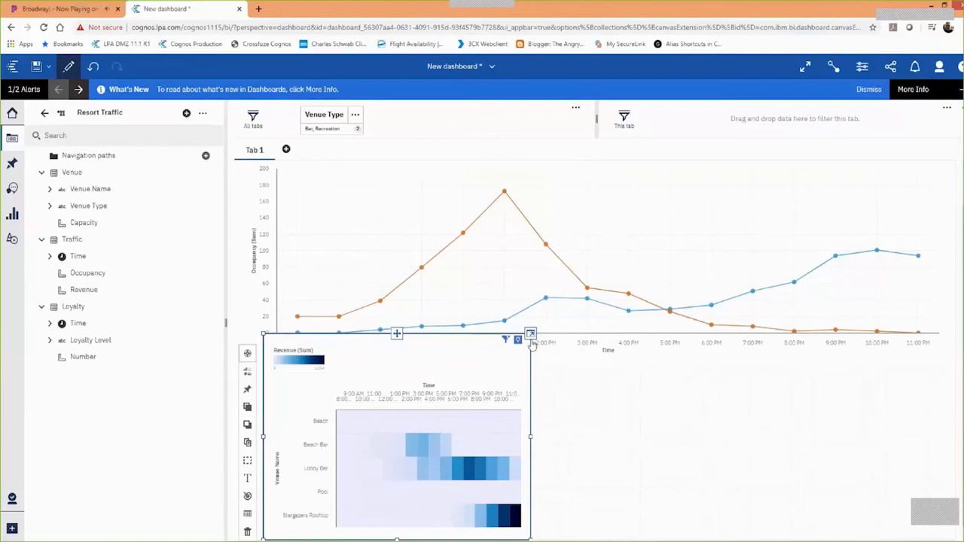
{"action": "left_click", "coordinate": [396, 338]}
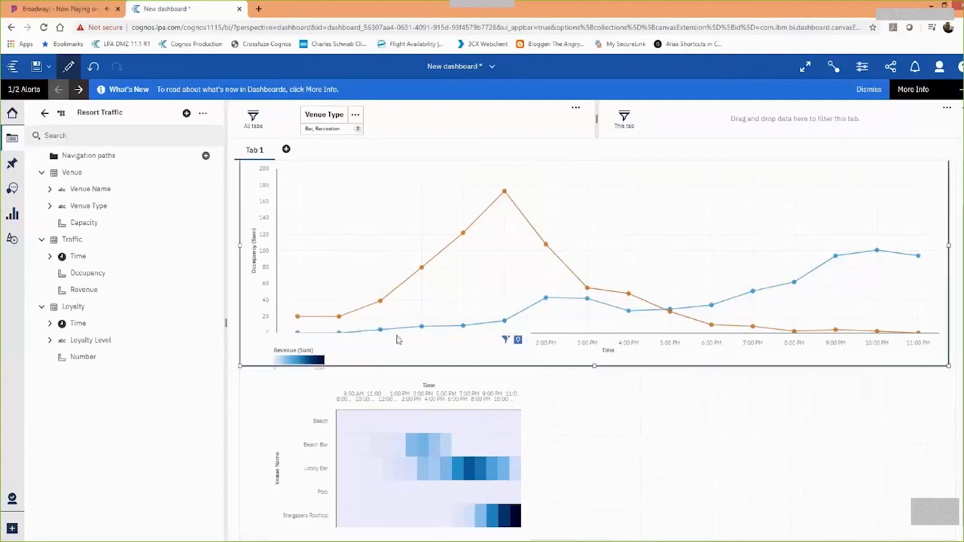
{"action": "left_click", "coordinate": [391, 402]}
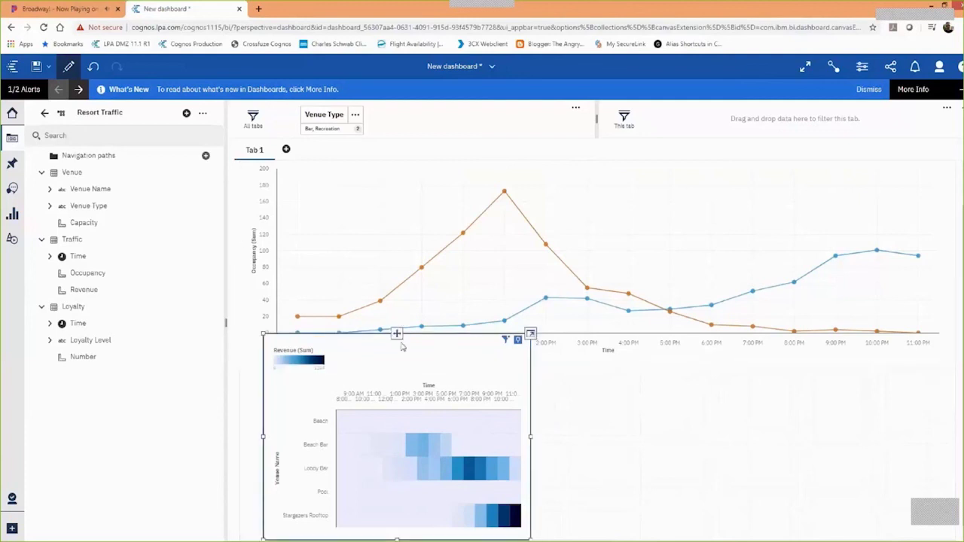